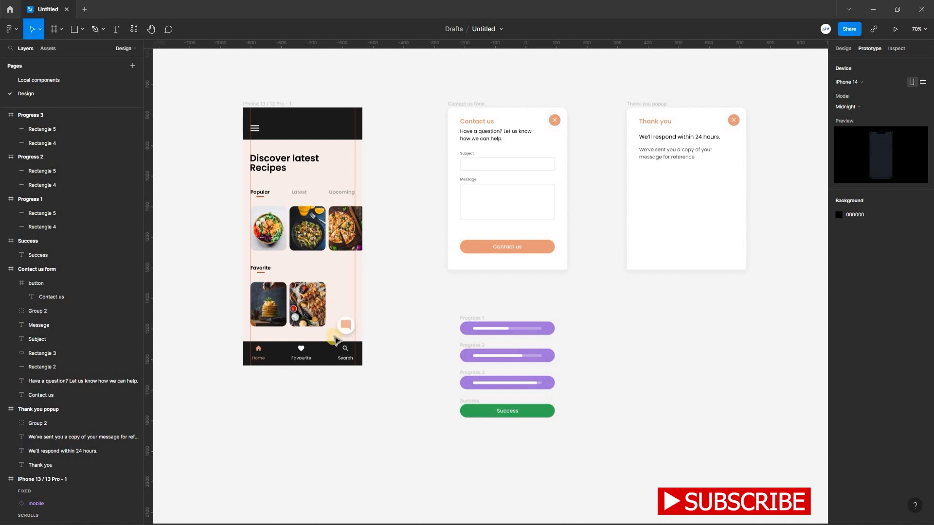
Link the chat icon on the recipe home screen to the Contact us form with an on-tap Open overlay interaction
{"action": "left_click", "coordinate": [347, 326]}
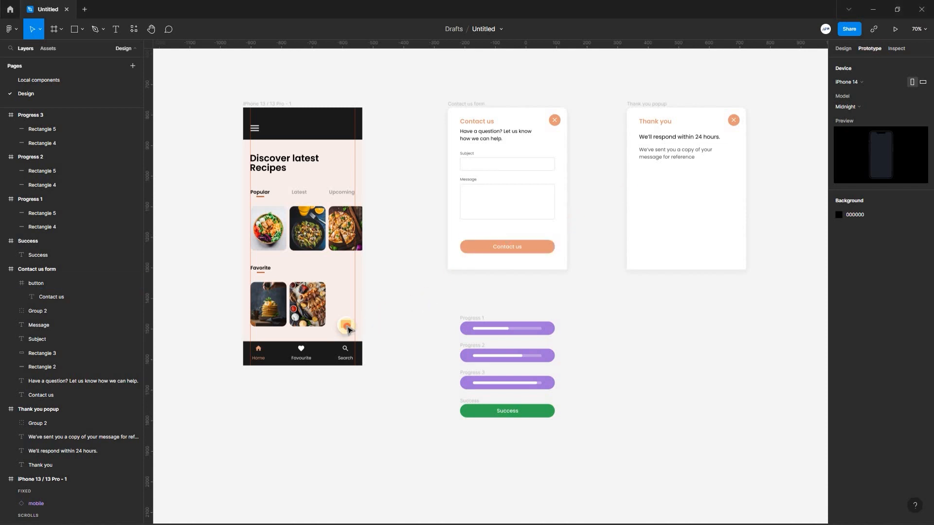
{"action": "left_click", "coordinate": [348, 328]}
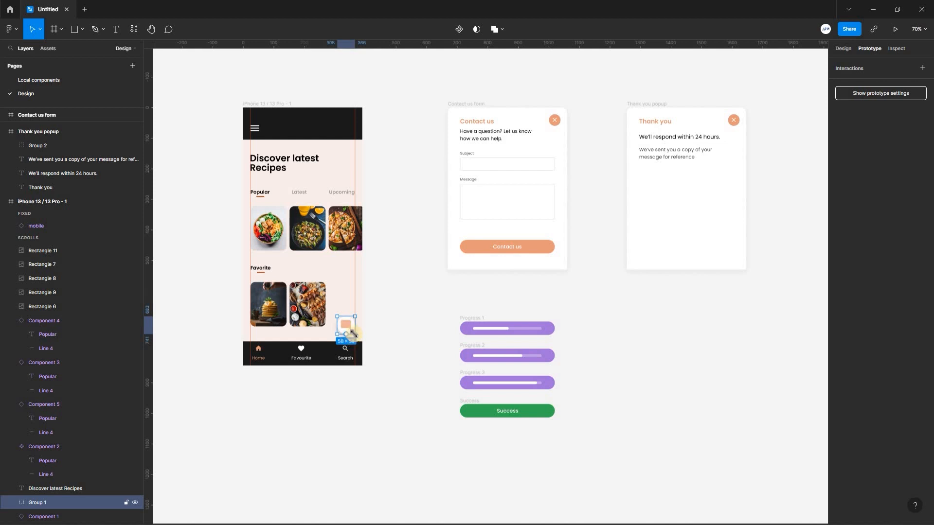
{"action": "left_click_drag", "start_coordinate": [356, 325], "coordinate": [483, 202]}
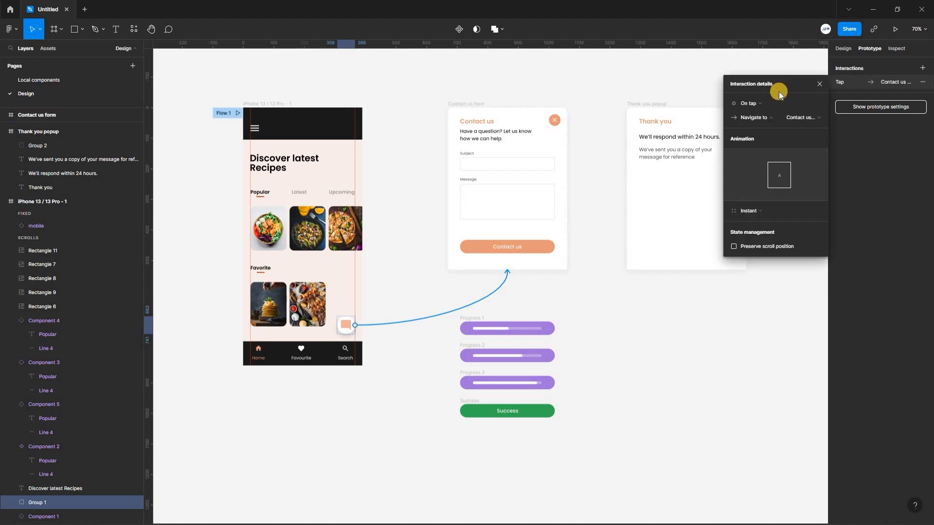
{"action": "left_click", "coordinate": [773, 119]}
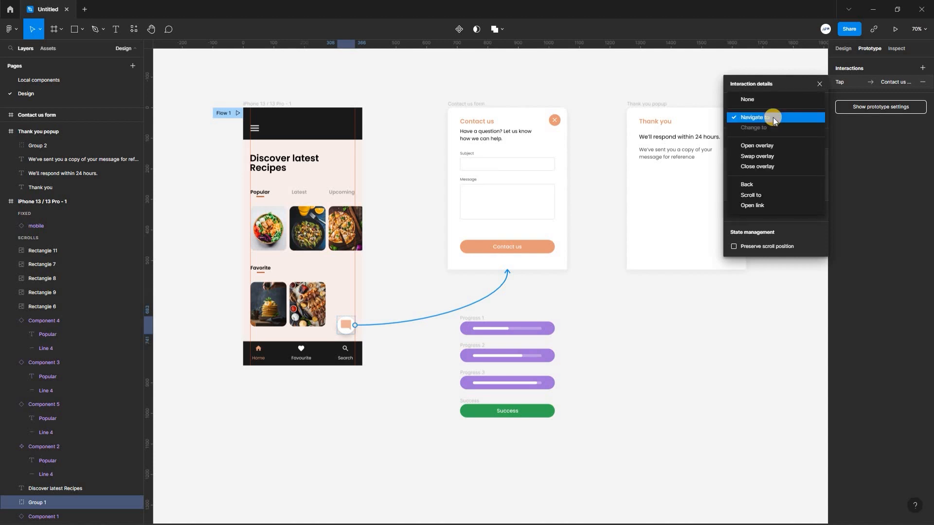
{"action": "left_click", "coordinate": [766, 146]}
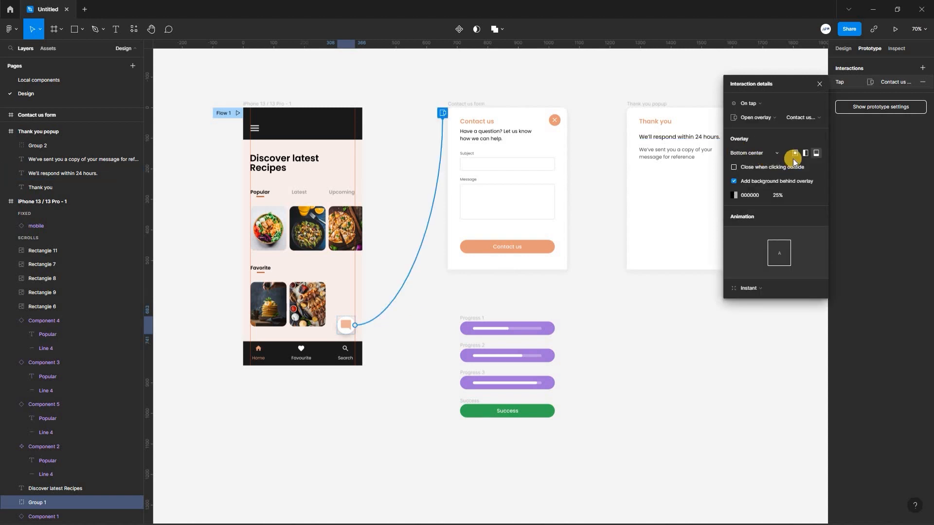
{"action": "left_click", "coordinate": [781, 194]}
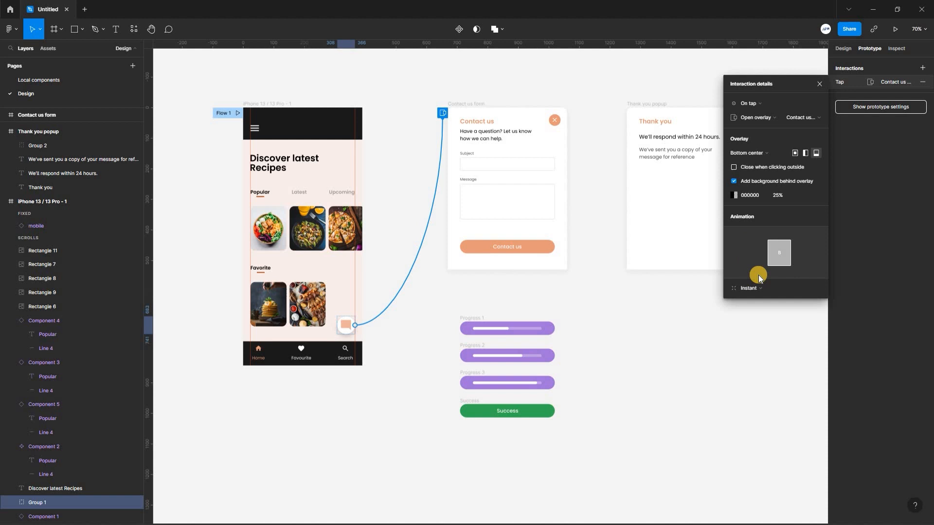
Set the Contact us form overlay's animation to Move in, directed upward, with a duration of 400 ms
{"action": "left_click", "coordinate": [770, 287]}
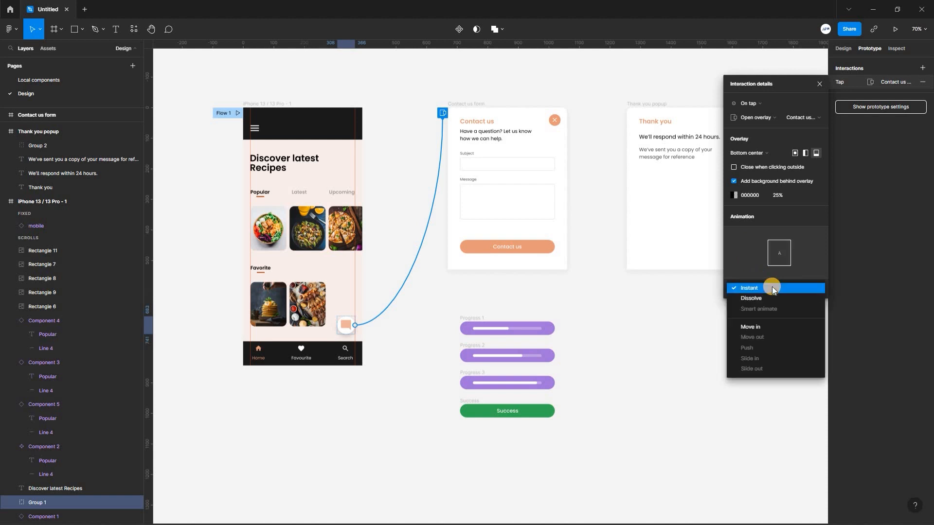
{"action": "left_click", "coordinate": [757, 327]}
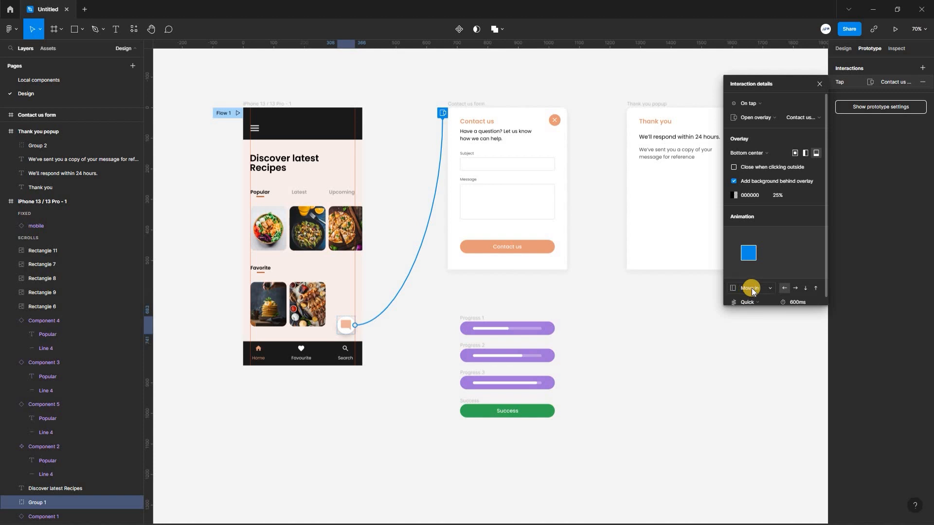
{"action": "left_click", "coordinate": [816, 288]}
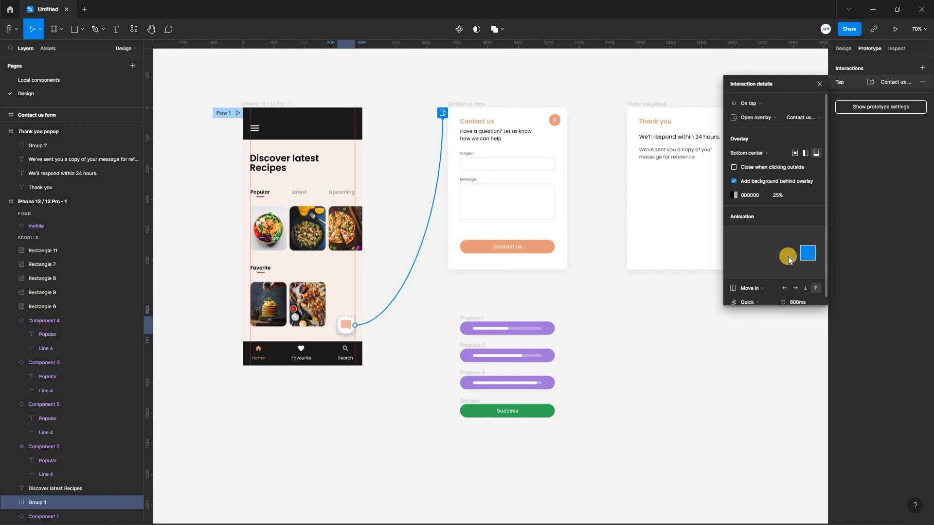
{"action": "scroll", "coordinate": [798, 300], "scroll_direction": "down", "scroll_amount": 1}
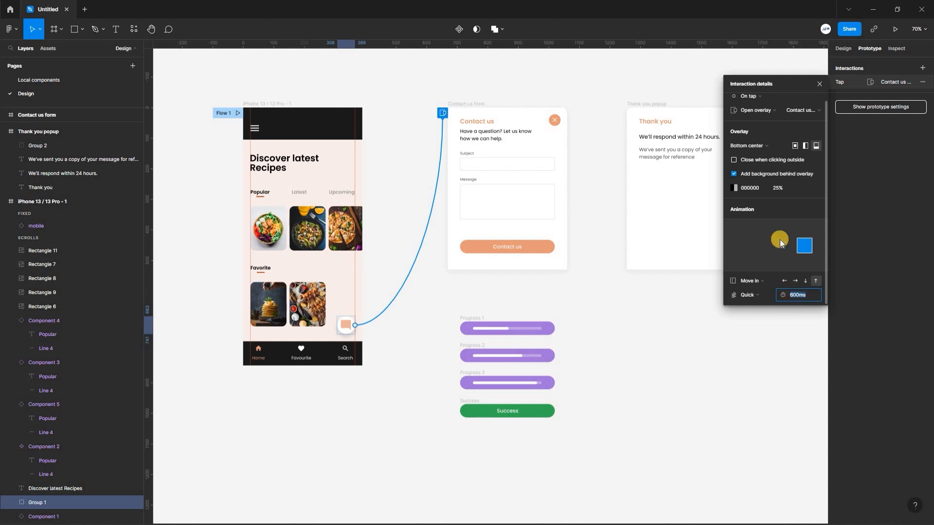
{"action": "type", "text": "400"}
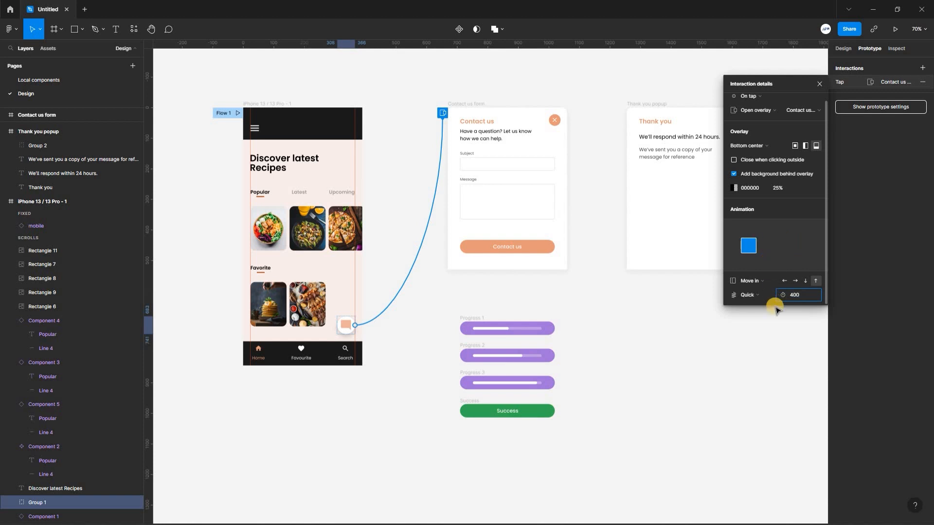
{"action": "left_click", "coordinate": [663, 290]}
Link the form's Contact us button to the Progress 1 frame with an on-tap Open overlay interaction
{"action": "left_click", "coordinate": [555, 250]}
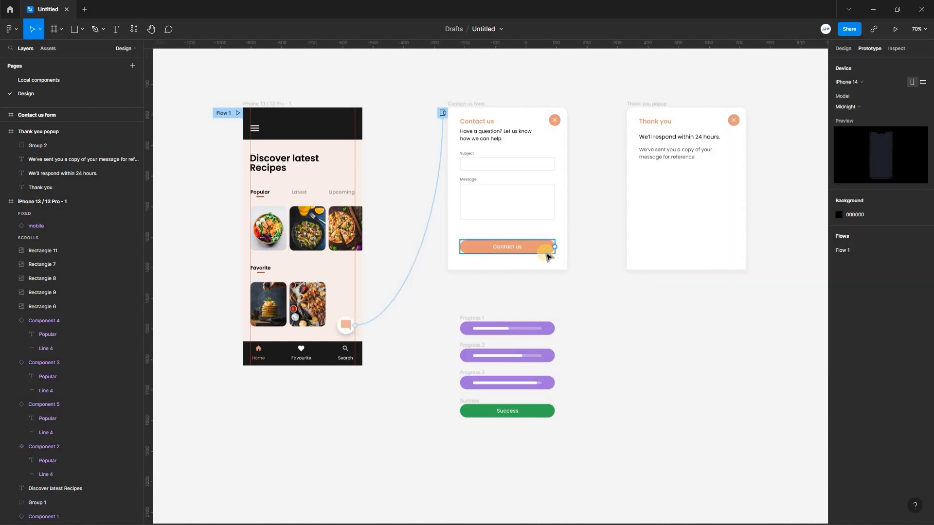
{"action": "left_click", "coordinate": [550, 257]}
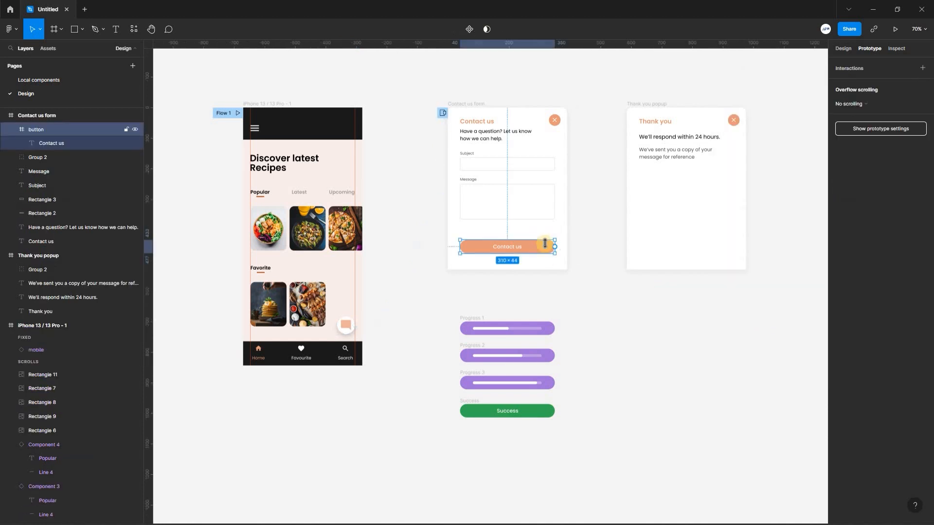
{"action": "left_click_drag", "start_coordinate": [545, 262], "coordinate": [465, 329]}
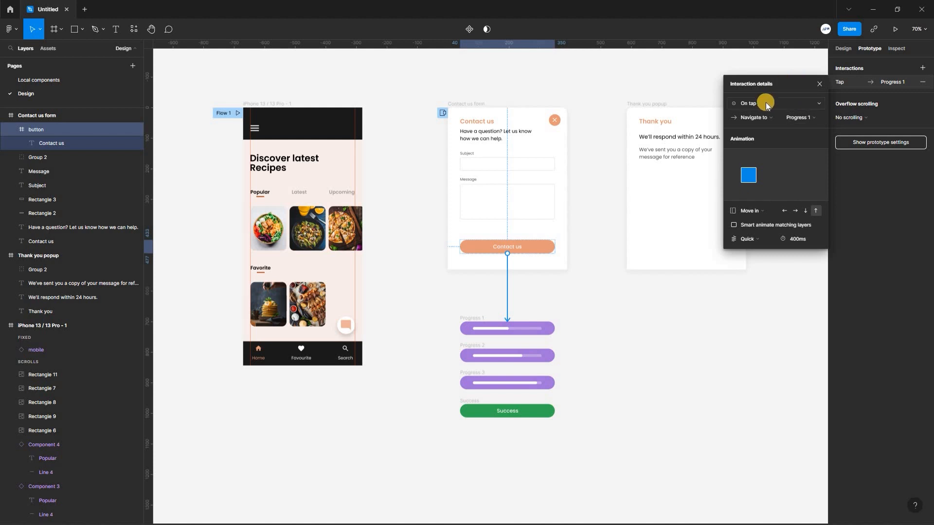
{"action": "left_click", "coordinate": [771, 117]}
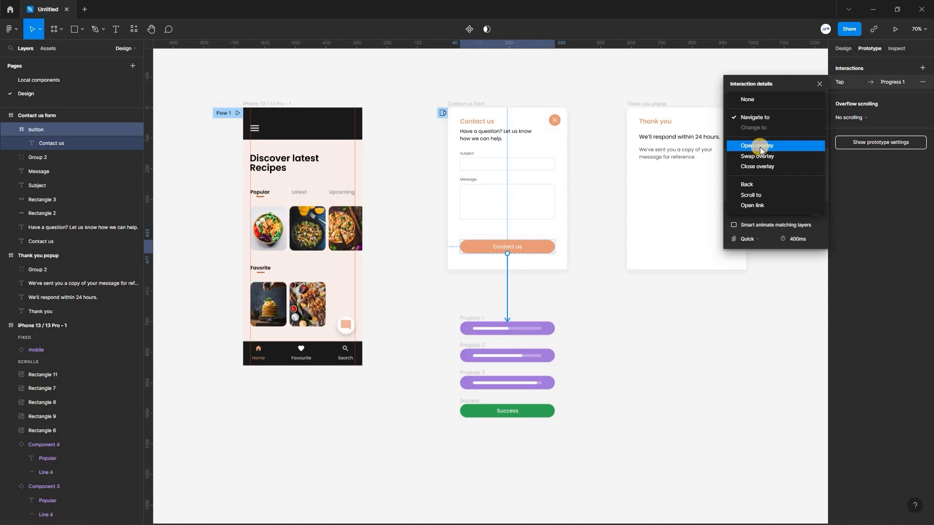
{"action": "left_click", "coordinate": [760, 147]}
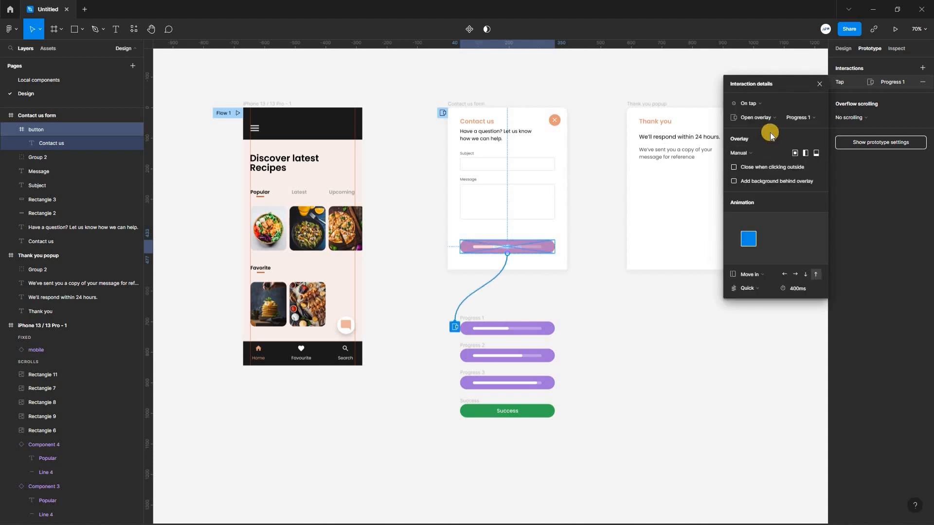
Keep the Progress 1 overlay manually positioned directly over the Contact us button and set its animation to Instant
{"action": "left_click", "coordinate": [751, 153]}
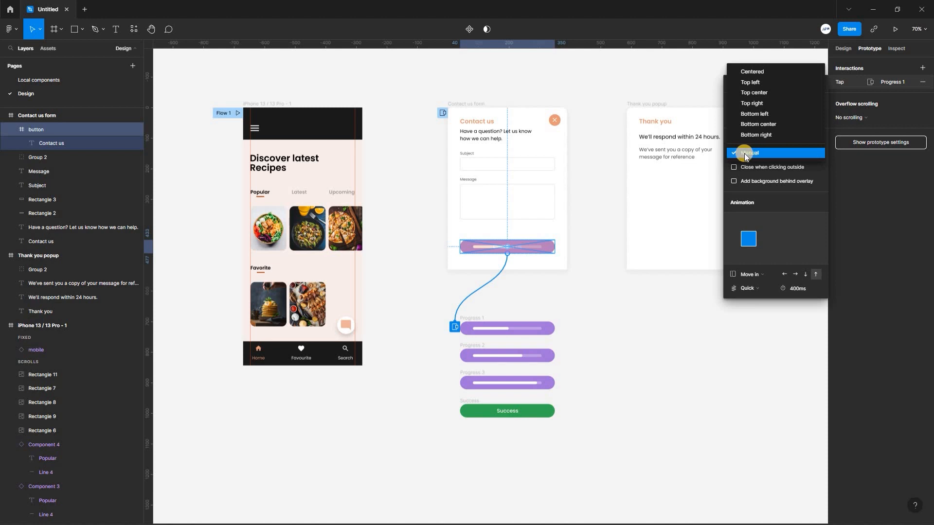
{"action": "left_click", "coordinate": [778, 154]}
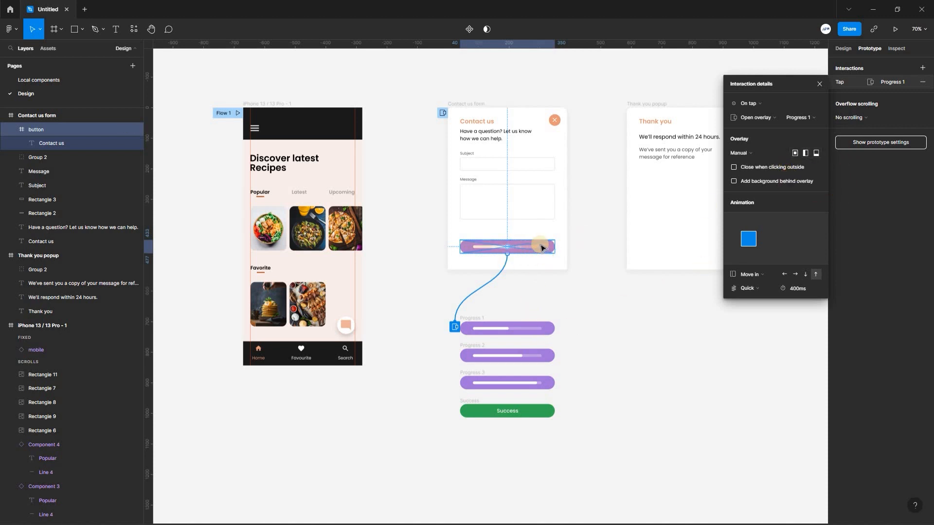
{"action": "left_click_drag", "start_coordinate": [541, 245], "coordinate": [526, 226]}
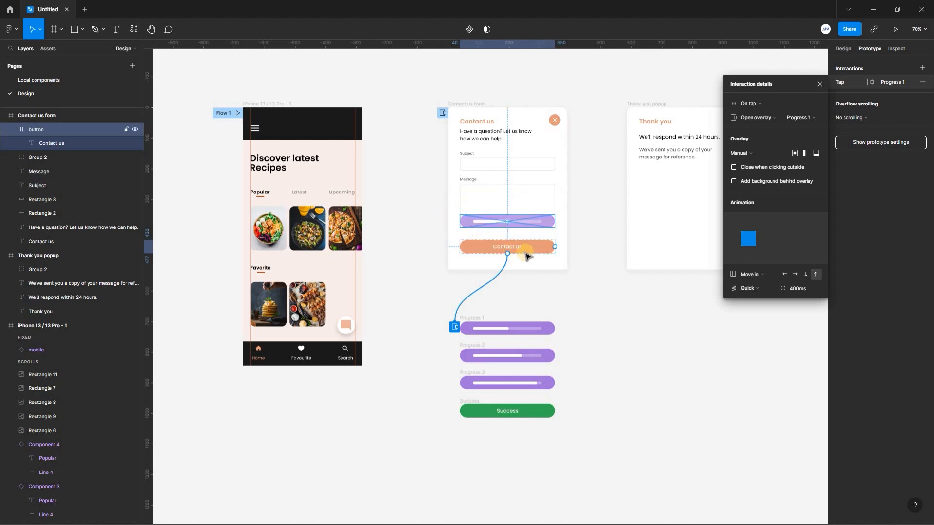
{"action": "left_click", "coordinate": [750, 274]}
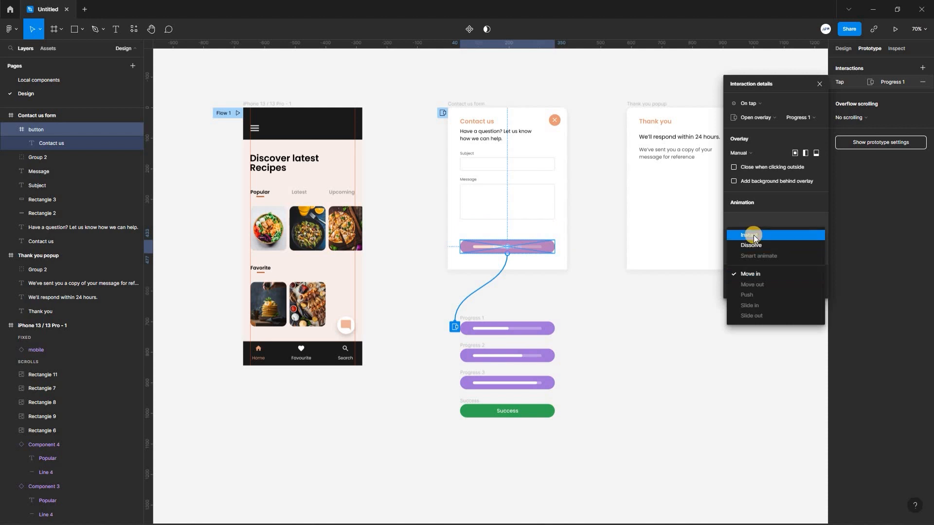
{"action": "left_click", "coordinate": [754, 235]}
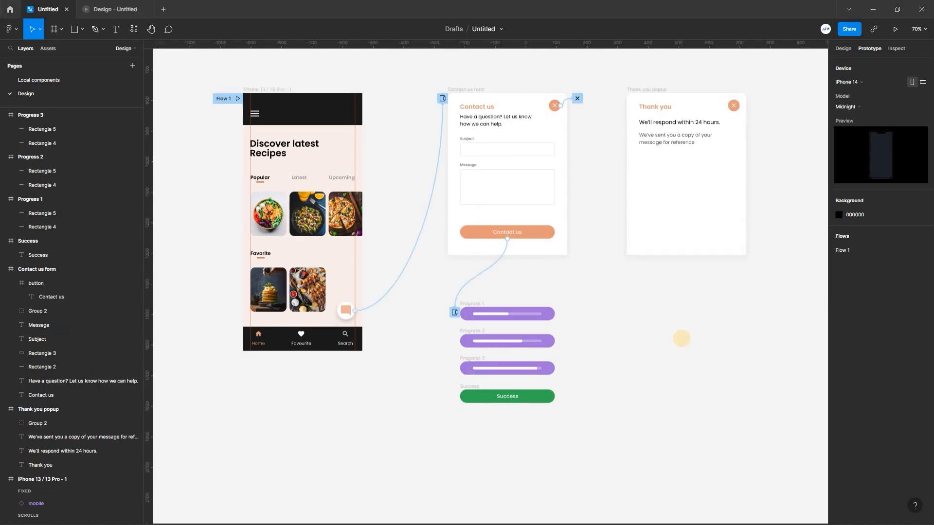
Connect the Progress 1 frame to Progress 2 and set the interaction's trigger to After delay
{"action": "left_click", "coordinate": [484, 306]}
{"action": "left_click", "coordinate": [480, 304]}
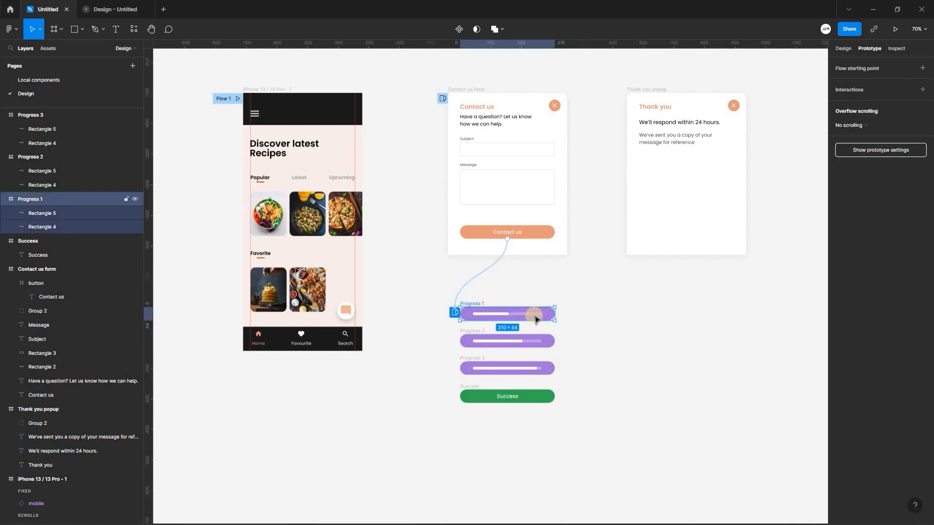
{"action": "left_click", "coordinate": [508, 321]}
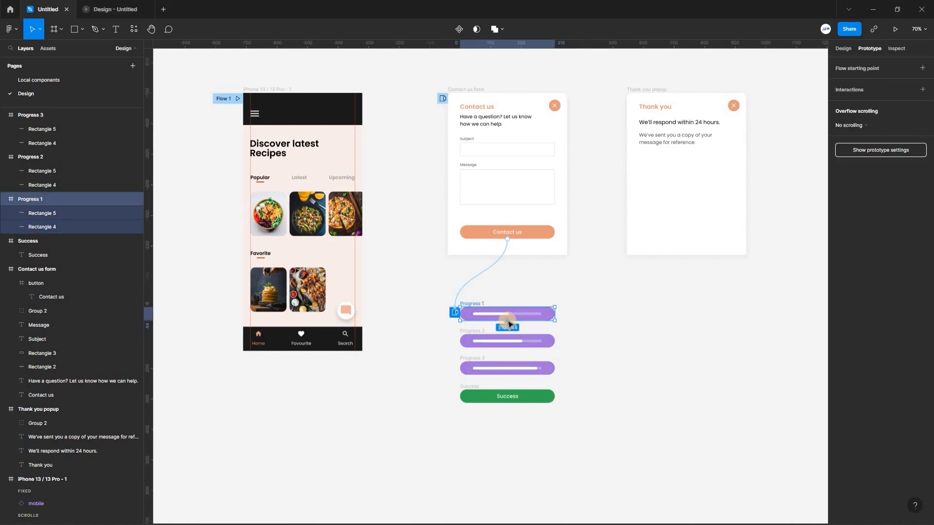
{"action": "left_click_drag", "start_coordinate": [509, 323], "coordinate": [509, 343]}
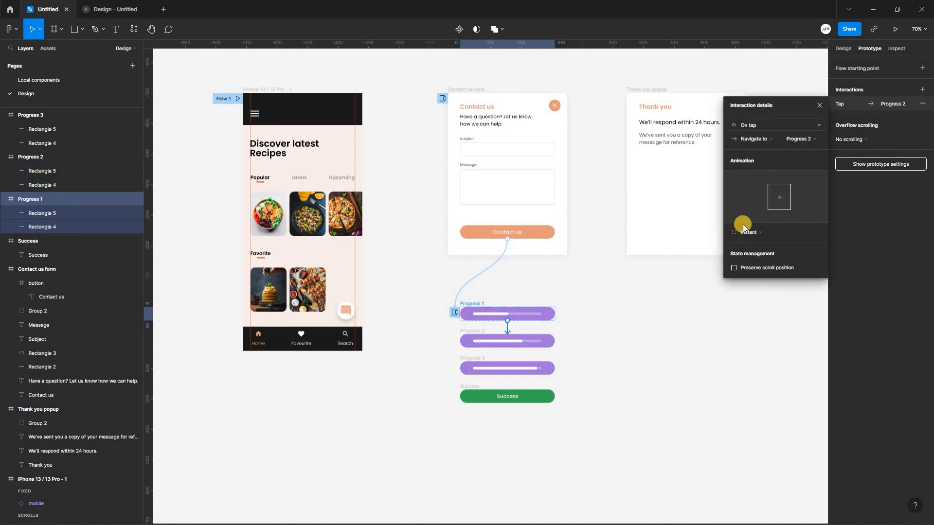
{"action": "left_click", "coordinate": [752, 125]}
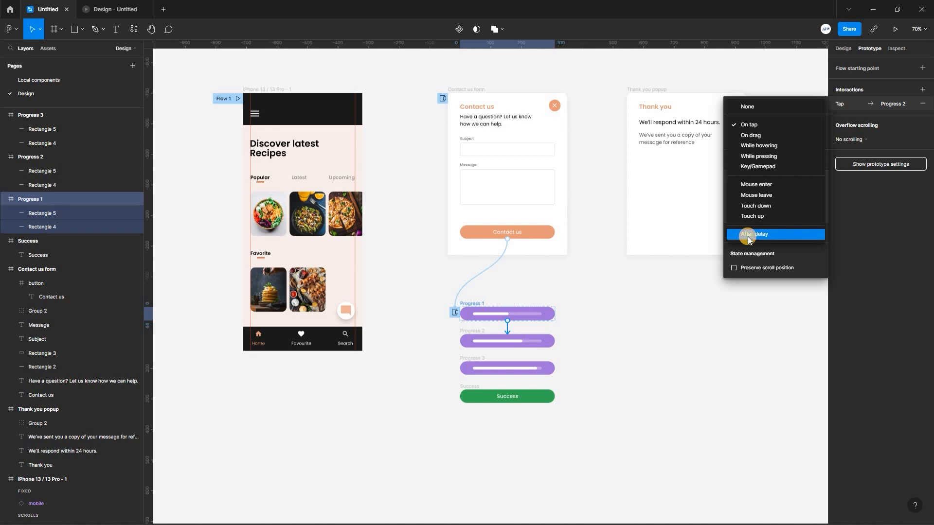
{"action": "left_click", "coordinate": [748, 238]}
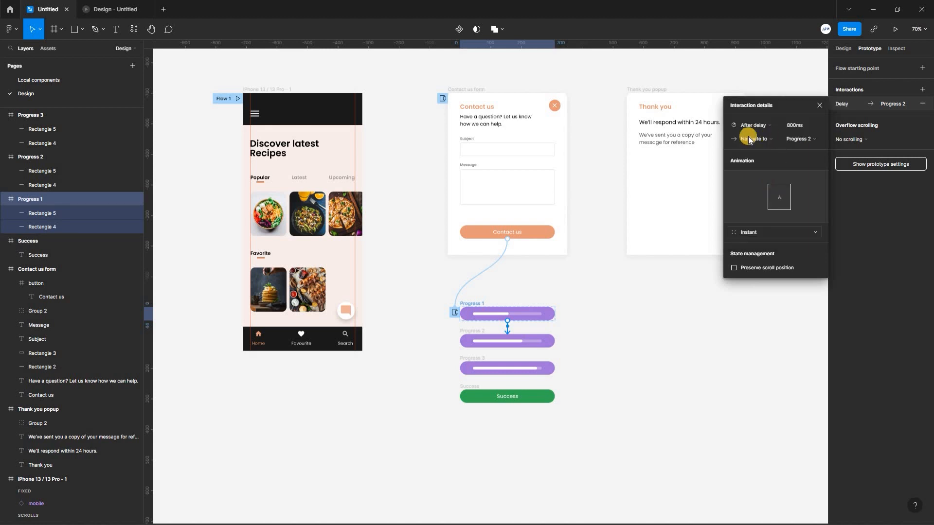
Set the Progress 1 interaction to Swap overlay with Progress 2 after a delay of 600 ms
{"action": "left_click", "coordinate": [775, 140]}
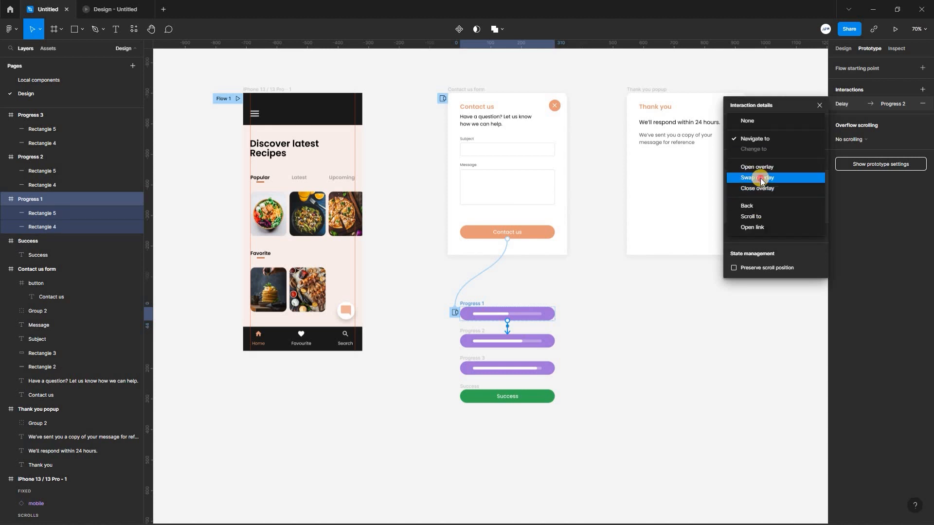
{"action": "left_click", "coordinate": [761, 178]}
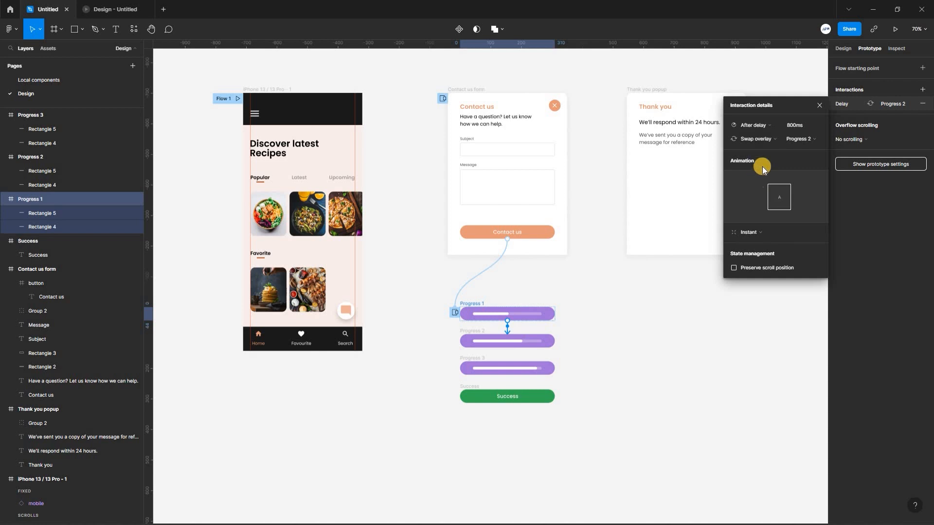
{"action": "left_click", "coordinate": [795, 126]}
{"action": "type", "text": "600"}
{"action": "left_click", "coordinate": [793, 138]}
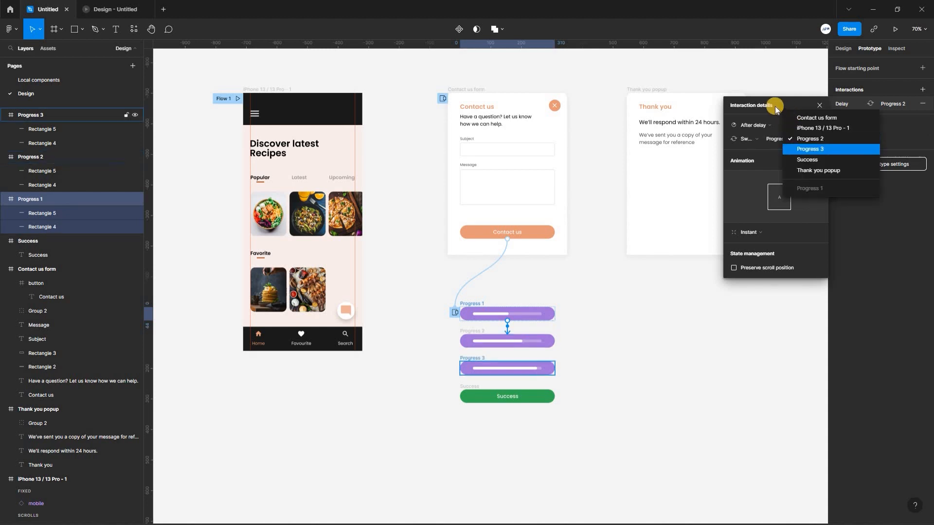
{"action": "left_click", "coordinate": [794, 138]}
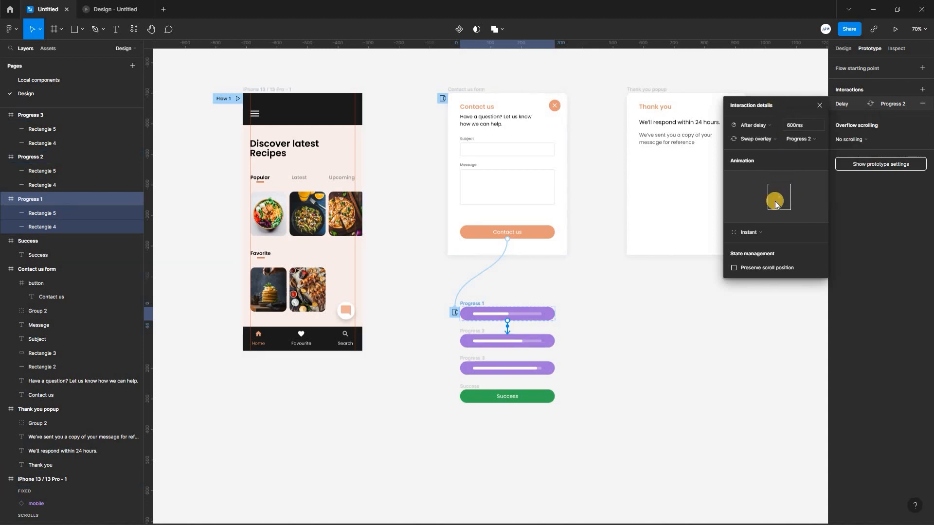
Set the Progress 1 swap interaction to Smart animate with Quick easing and a duration of 500 ms
{"action": "left_click", "coordinate": [761, 233]}
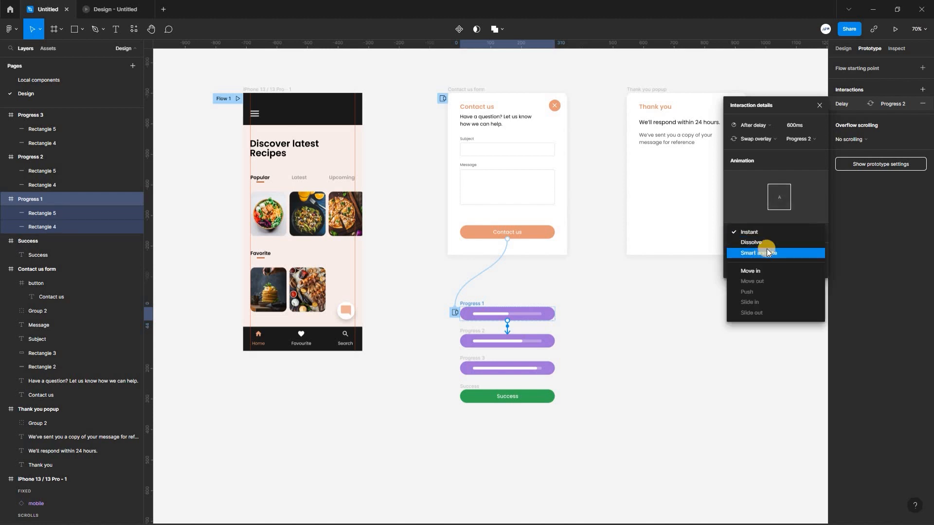
{"action": "left_click", "coordinate": [767, 250]}
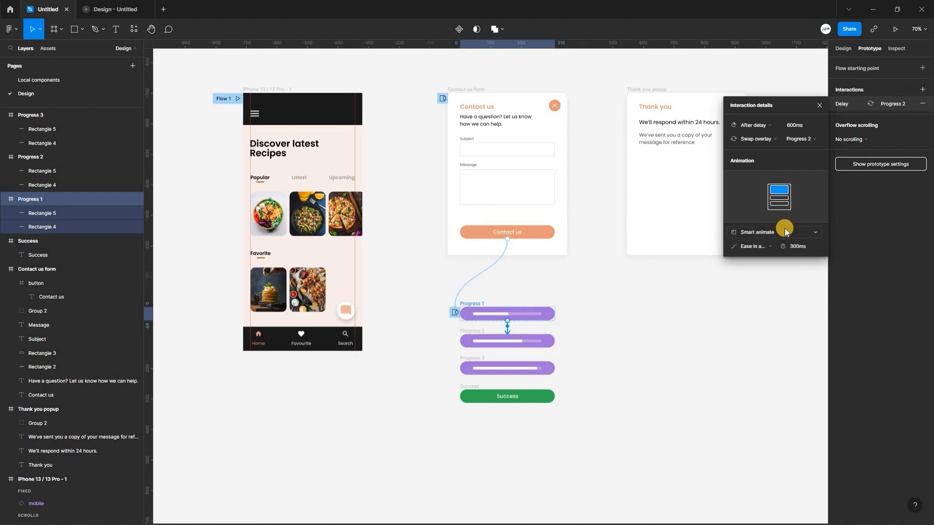
{"action": "left_click", "coordinate": [776, 232]}
{"action": "left_click", "coordinate": [770, 254]}
{"action": "left_click", "coordinate": [770, 247]}
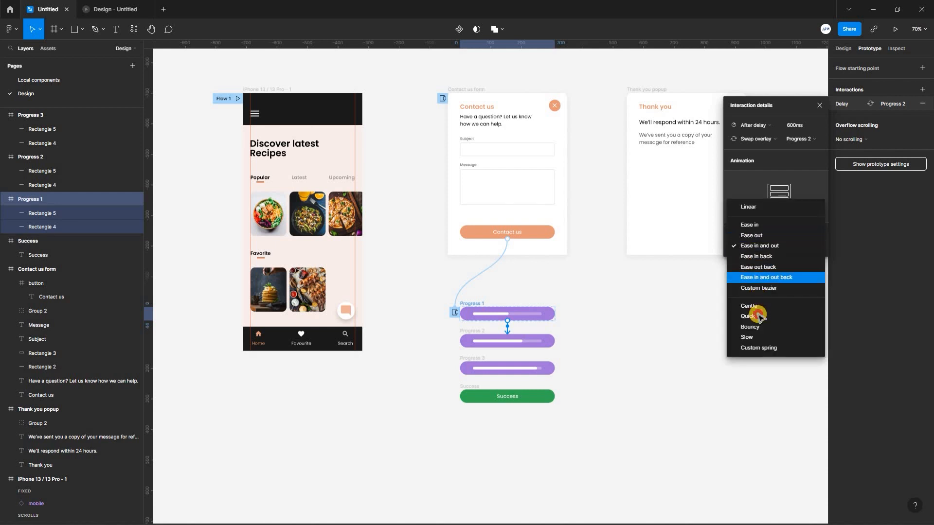
{"action": "left_click", "coordinate": [774, 317]}
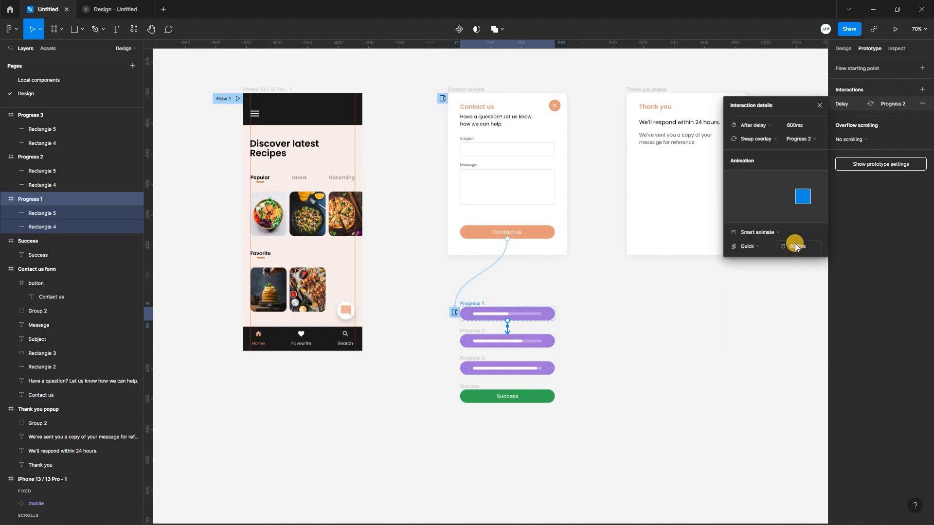
{"action": "left_click", "coordinate": [797, 247]}
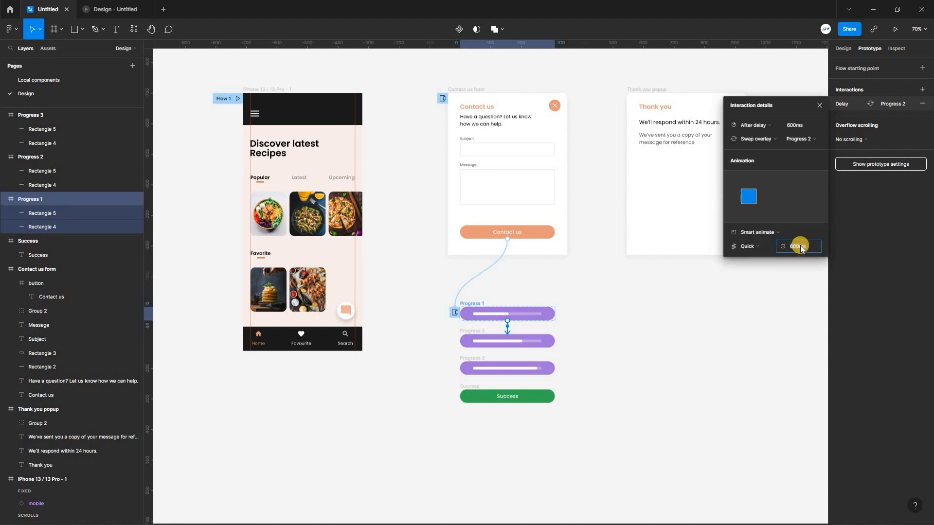
{"action": "type", "text": "500"}
{"action": "key", "text": "Return"}
Connect the Progress 2 frame to Progress 3 and trigger the interaction after a delay of 600 ms
{"action": "left_click", "coordinate": [497, 368]}
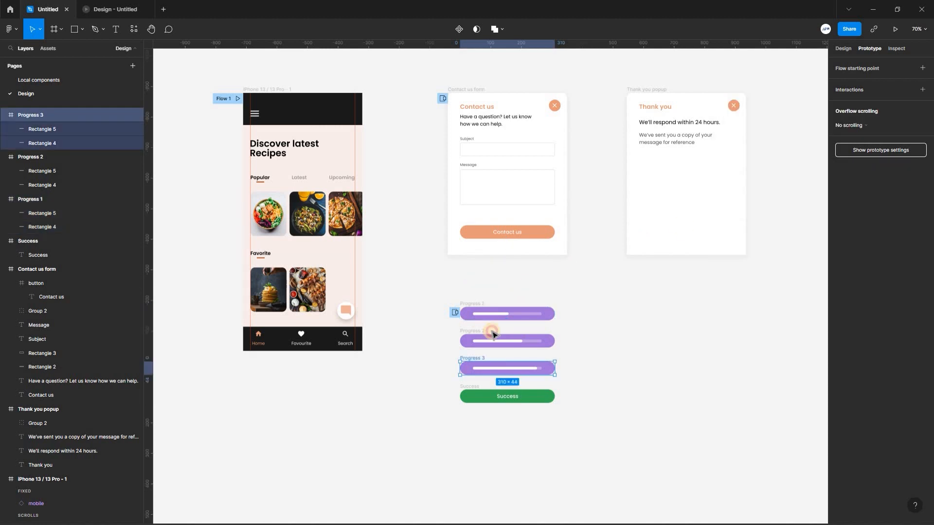
{"action": "left_click", "coordinate": [509, 345]}
{"action": "left_click_drag", "start_coordinate": [508, 348], "coordinate": [516, 370]}
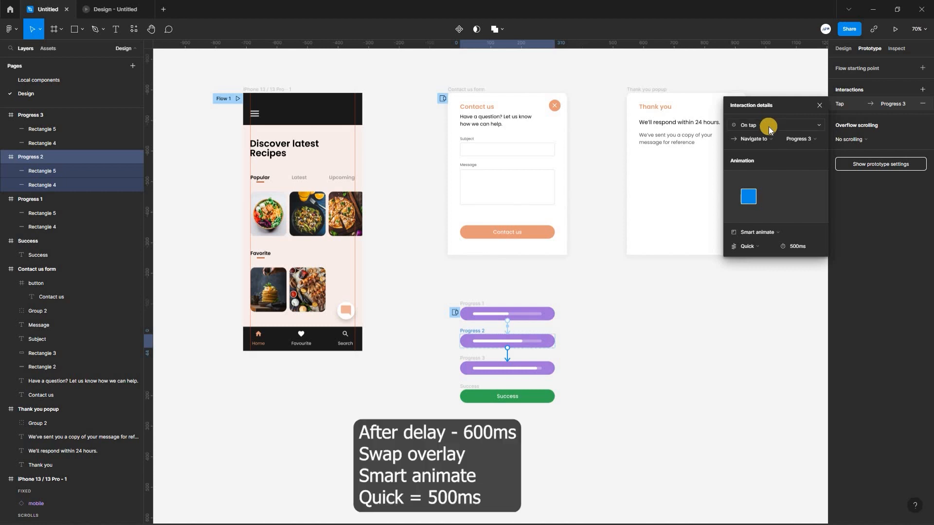
{"action": "left_click", "coordinate": [769, 128]}
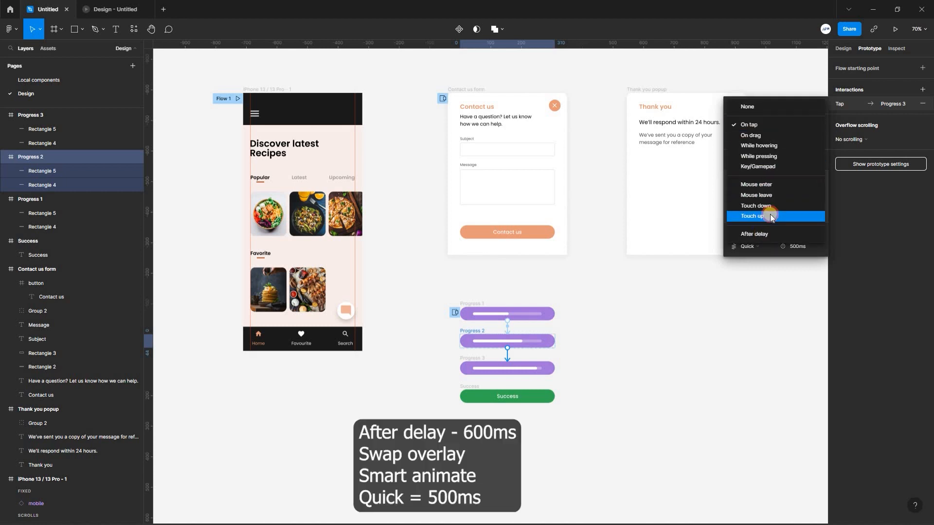
{"action": "left_click", "coordinate": [754, 234]}
{"action": "left_click", "coordinate": [795, 125]}
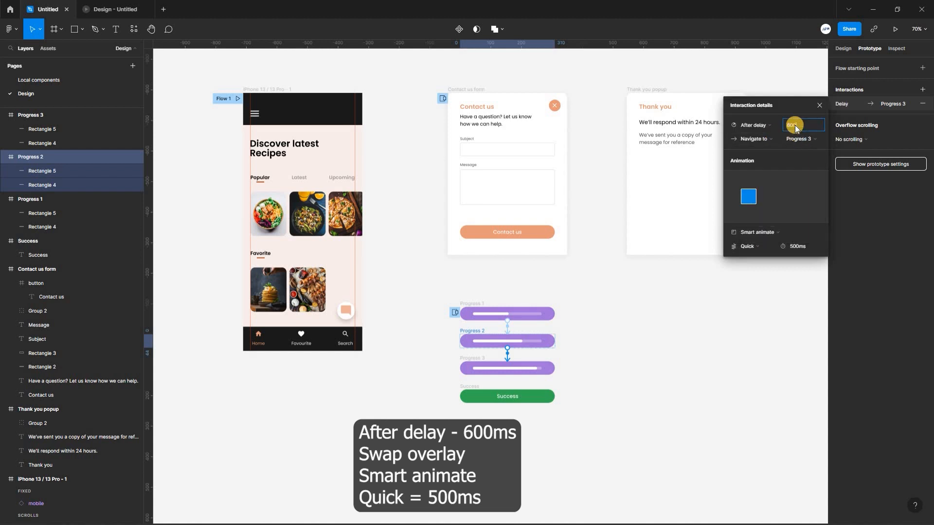
{"action": "type", "text": "600"}
{"action": "key", "text": "Return"}
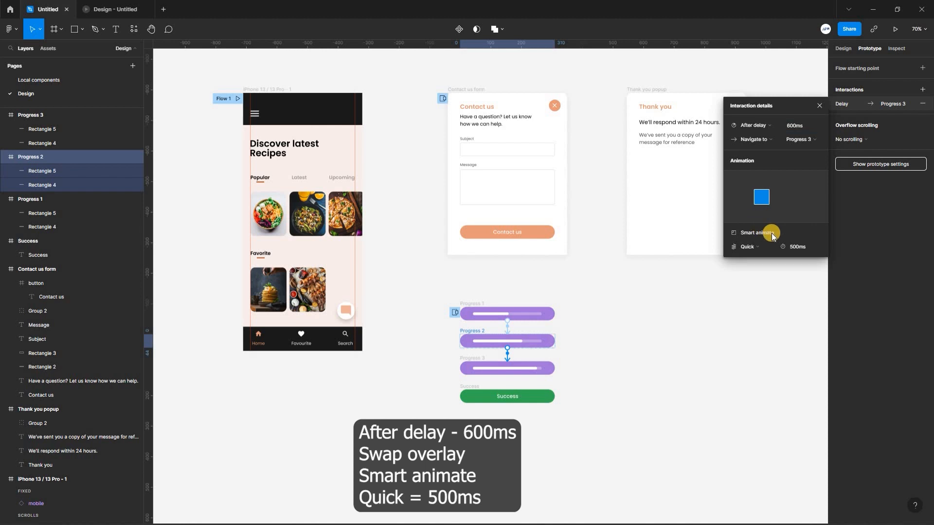
Connect the Progress 3 frame to the Success frame with an After delay trigger and the Swap overlay action
{"action": "left_click", "coordinate": [509, 374]}
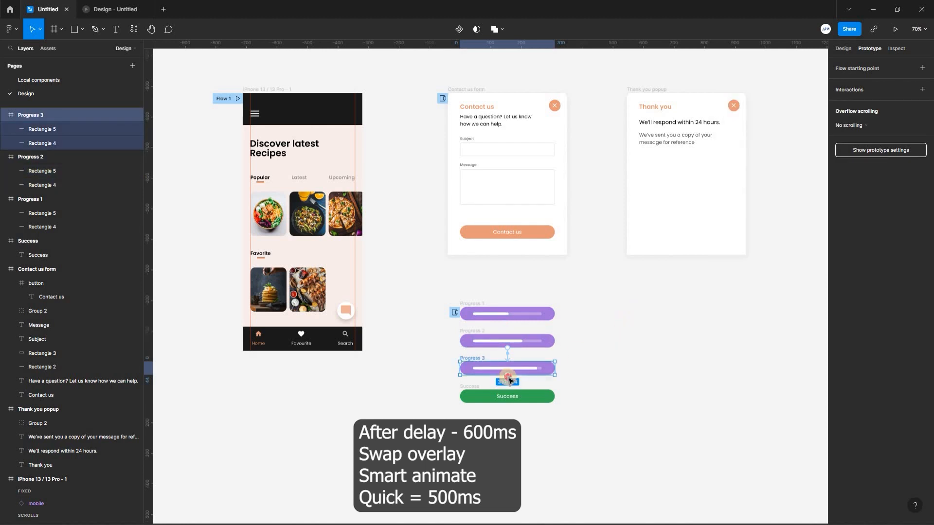
{"action": "left_click_drag", "start_coordinate": [510, 379], "coordinate": [515, 397]}
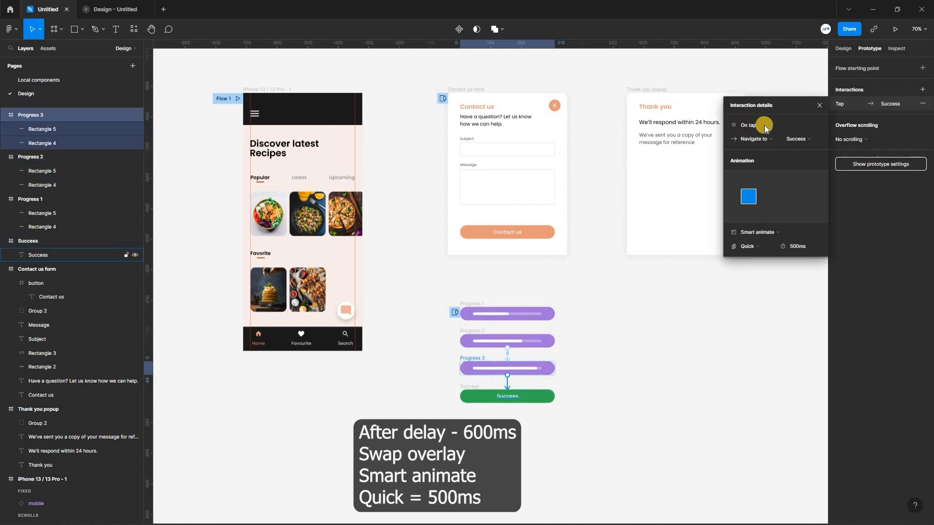
{"action": "left_click", "coordinate": [764, 126]}
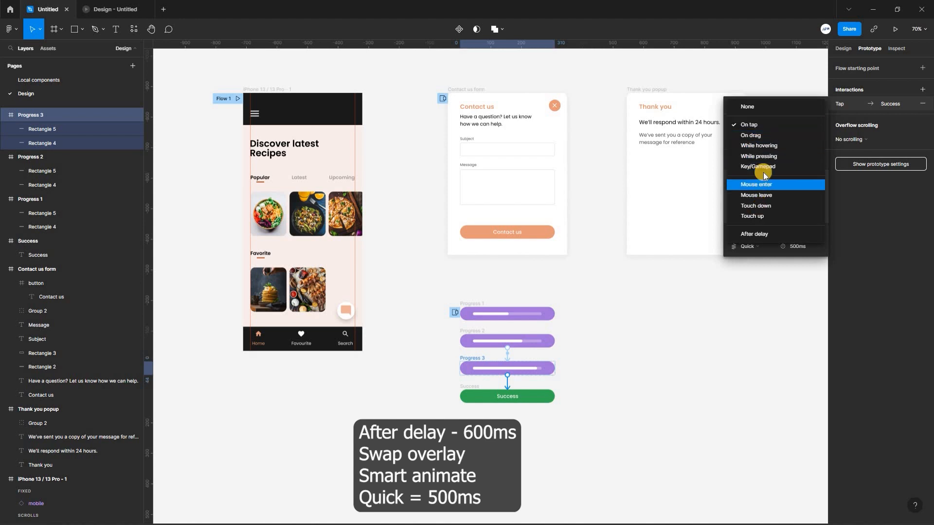
{"action": "left_click", "coordinate": [754, 234]}
{"action": "left_click", "coordinate": [760, 138]}
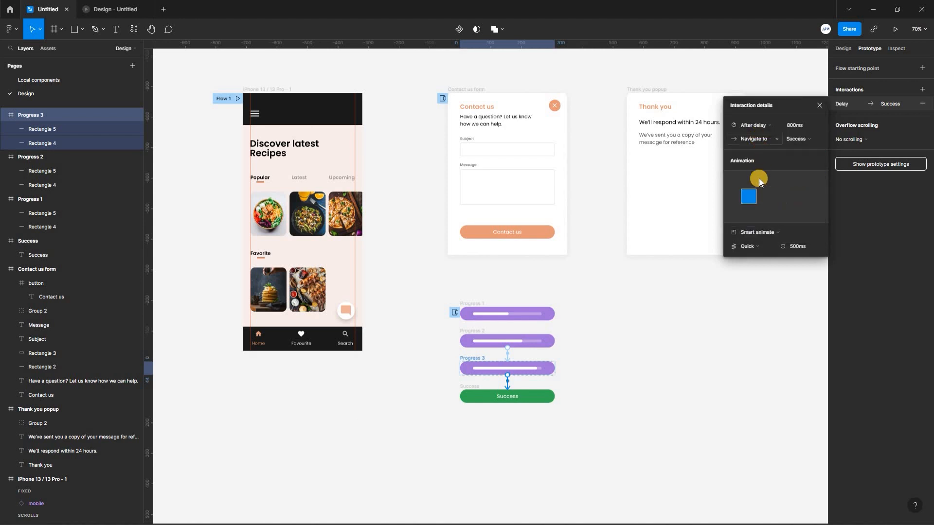
{"action": "left_click", "coordinate": [759, 179]}
Connect the Success frame to the Thank you popup with an Open overlay interaction after a delay of 2000 ms
{"action": "scroll", "coordinate": [638, 313], "scroll_direction": "up", "scroll_amount": 1}
{"action": "left_click", "coordinate": [556, 415]}
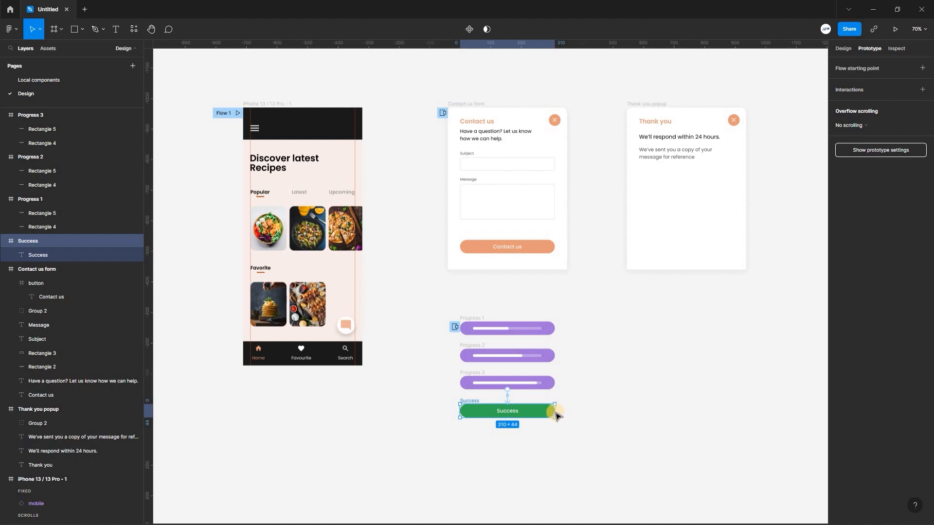
{"action": "left_click_drag", "start_coordinate": [563, 406], "coordinate": [646, 205]}
{"action": "left_click", "coordinate": [751, 125]}
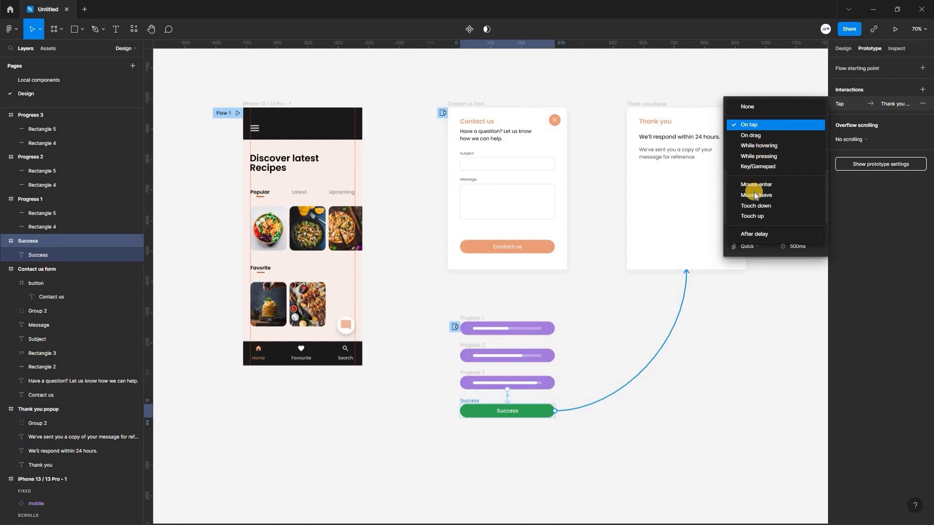
{"action": "left_click", "coordinate": [759, 234]}
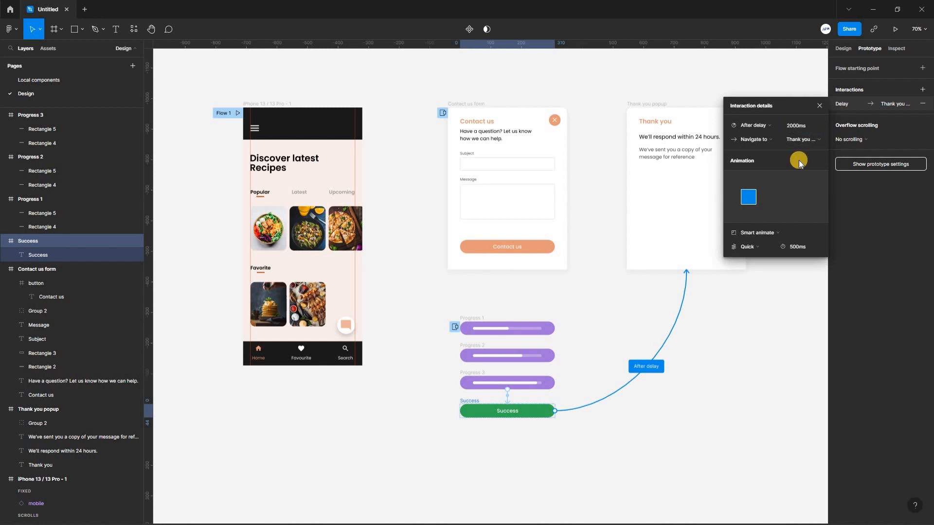
{"action": "left_click", "coordinate": [758, 139]}
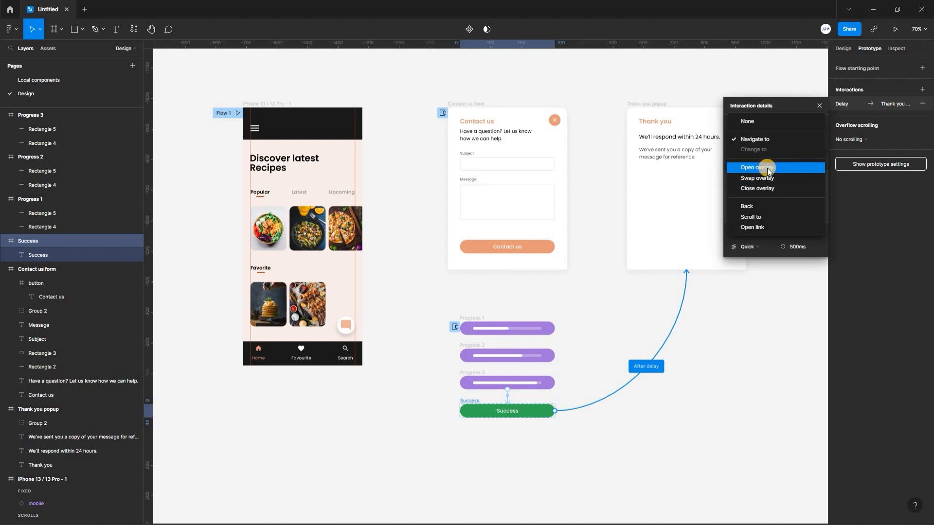
{"action": "left_click", "coordinate": [765, 169]}
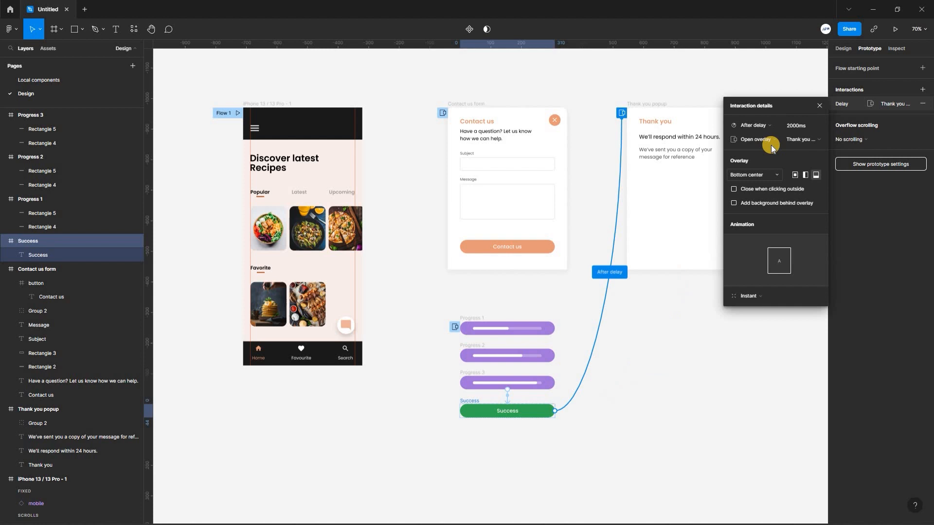
Keep the Thank you popup overlay positioned at Bottom center with the Instant animation
{"action": "left_click", "coordinate": [778, 176]}
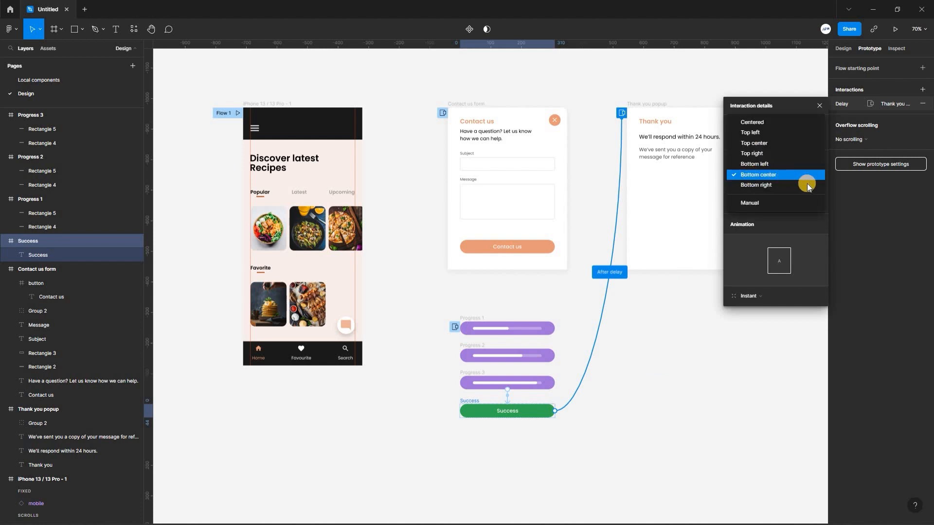
{"action": "left_click", "coordinate": [752, 179]}
{"action": "left_click", "coordinate": [756, 295]}
{"action": "left_click", "coordinate": [769, 224]}
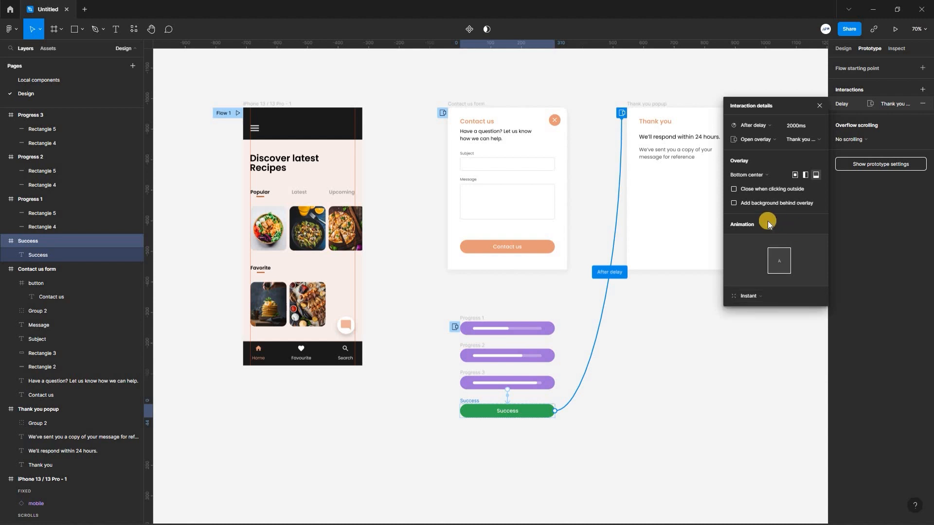
{"action": "left_click", "coordinate": [707, 296]}
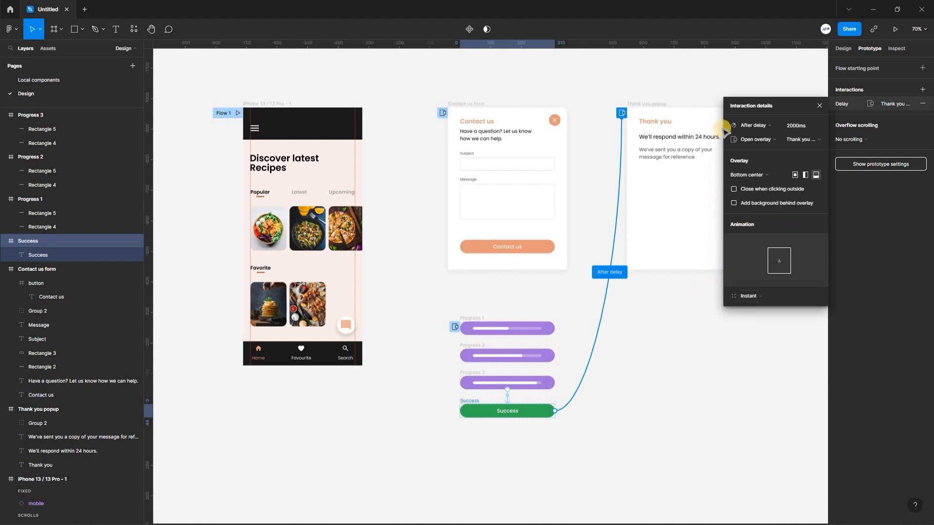
Link the Thank you popup's close icon back to the iPhone home frame with an on-tap Navigate to interaction
{"action": "left_click", "coordinate": [731, 122]}
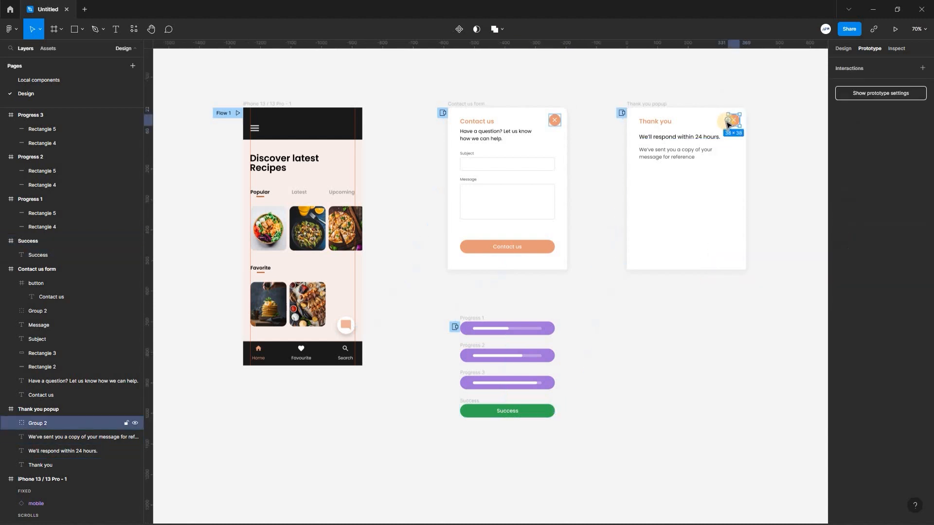
{"action": "left_click_drag", "start_coordinate": [730, 123], "coordinate": [344, 233]}
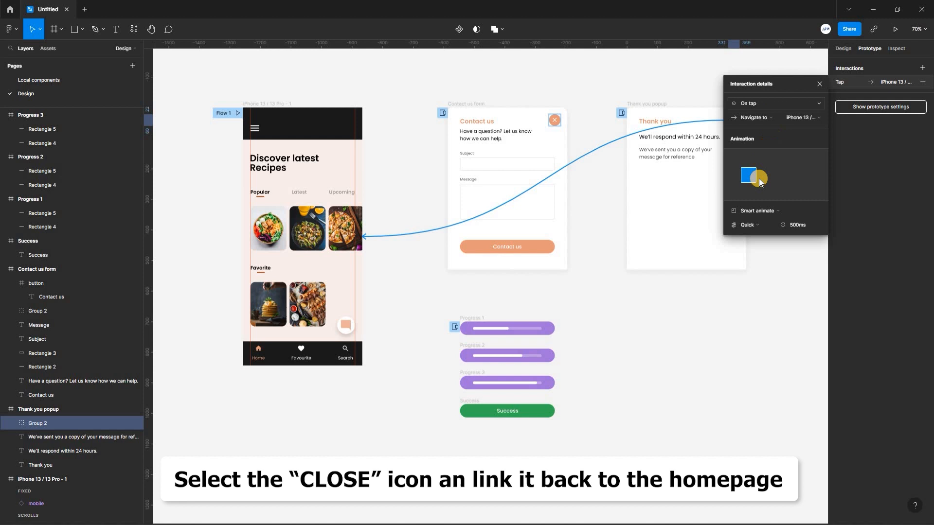
{"action": "left_click", "coordinate": [777, 211]}
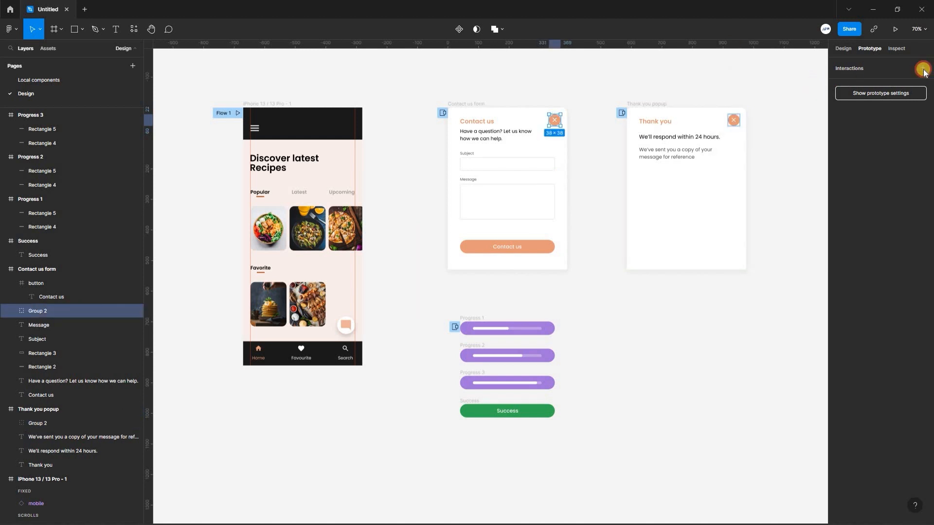
Add an on-tap Close overlay interaction to the Contact us form's close icon
{"action": "left_click", "coordinate": [923, 69]}
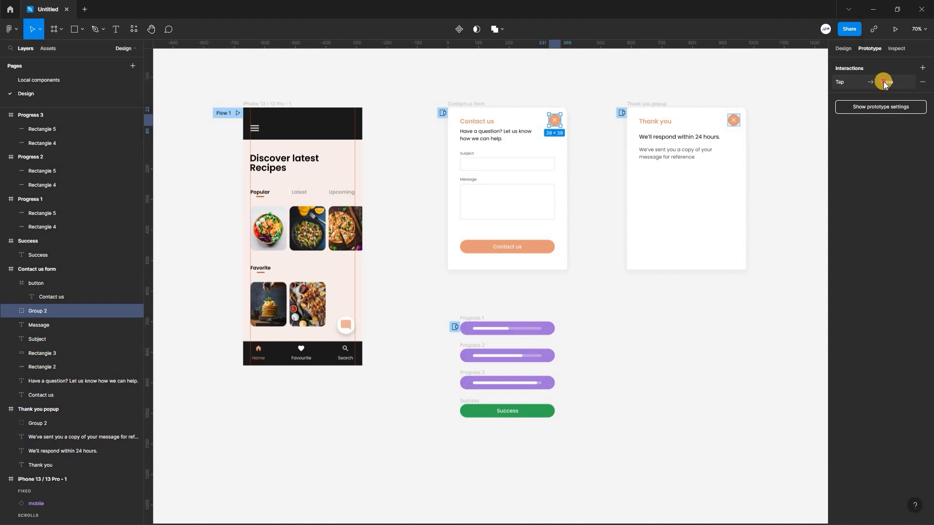
{"action": "left_click", "coordinate": [854, 82]}
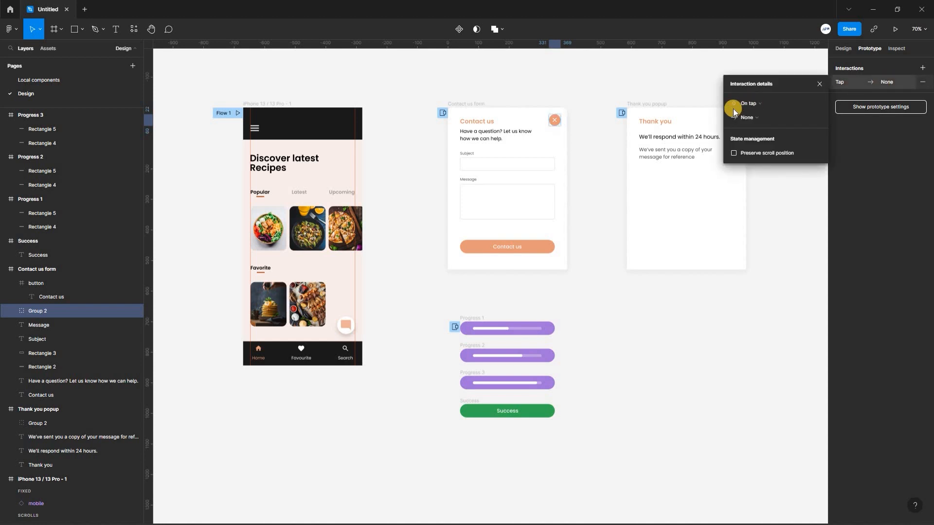
{"action": "left_click", "coordinate": [757, 117]}
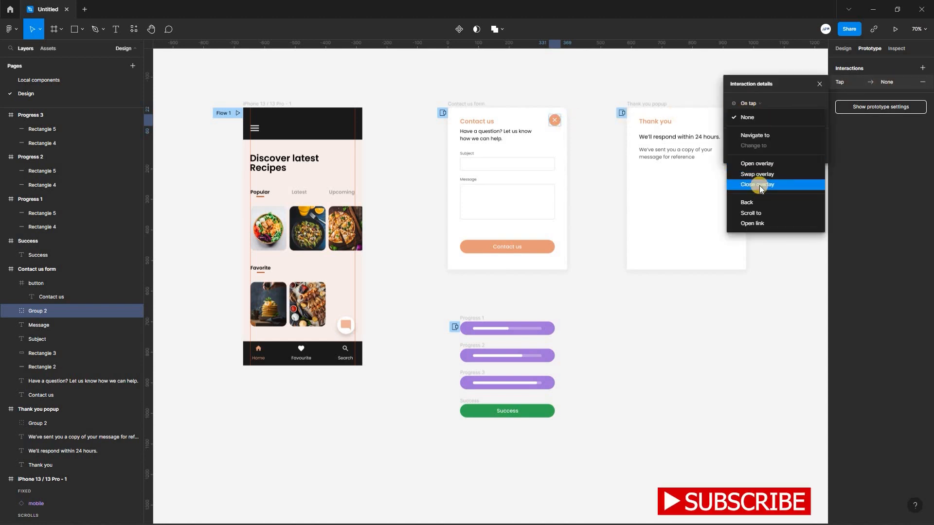
{"action": "left_click", "coordinate": [768, 186]}
Connect the Thank you popup frame to the iPhone home frame with Navigate to after a delay of 3000 ms
{"action": "left_click", "coordinate": [650, 104]}
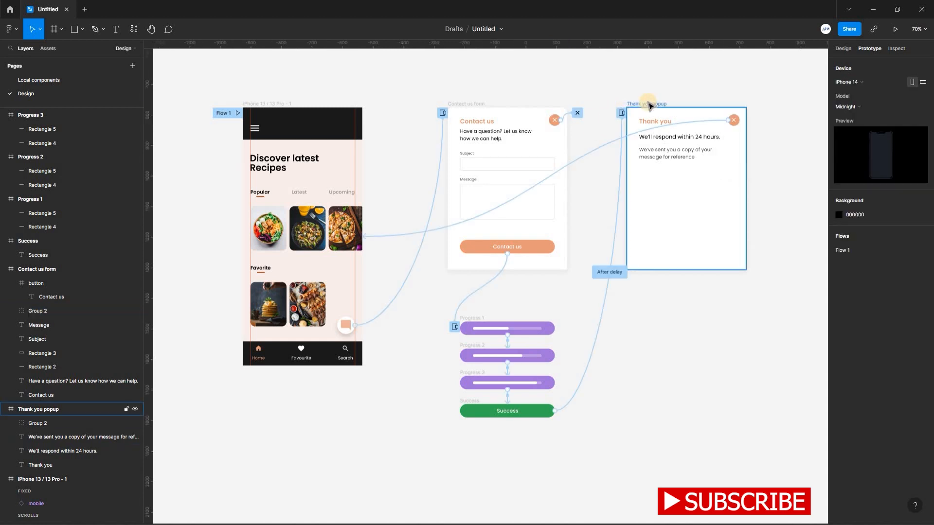
{"action": "left_click", "coordinate": [650, 105]}
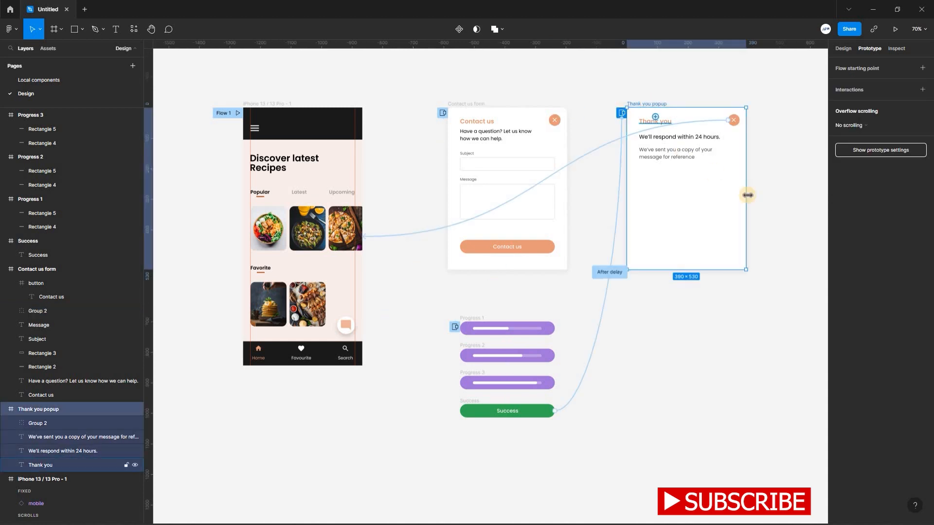
{"action": "left_click_drag", "start_coordinate": [746, 190], "coordinate": [353, 269]}
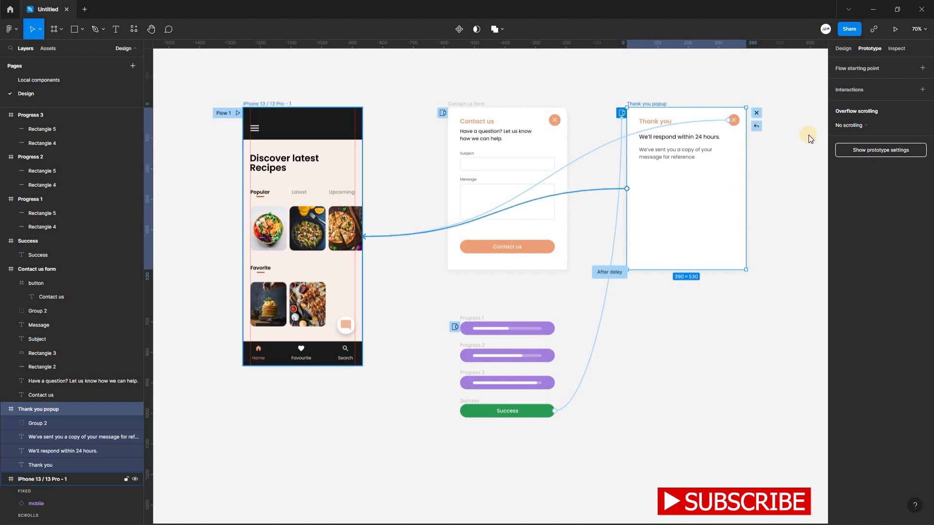
{"action": "left_click", "coordinate": [754, 125]}
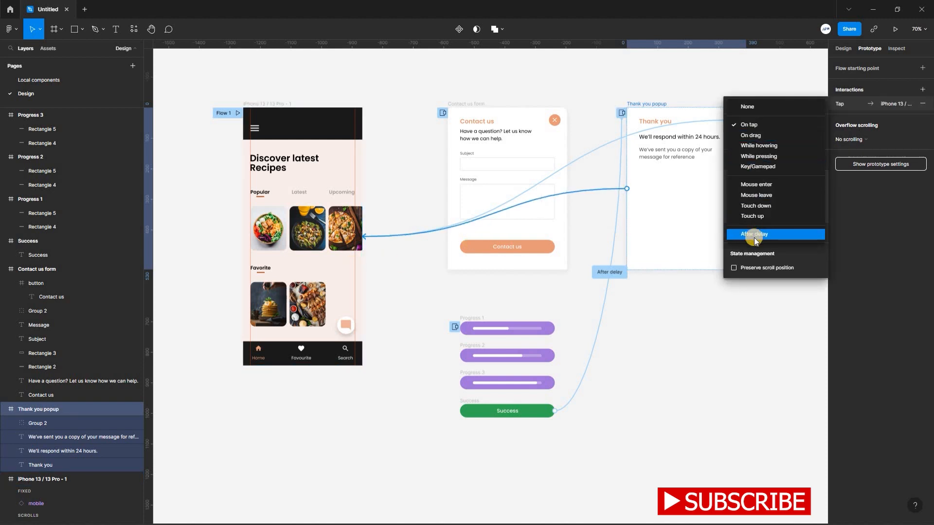
{"action": "left_click", "coordinate": [756, 235]}
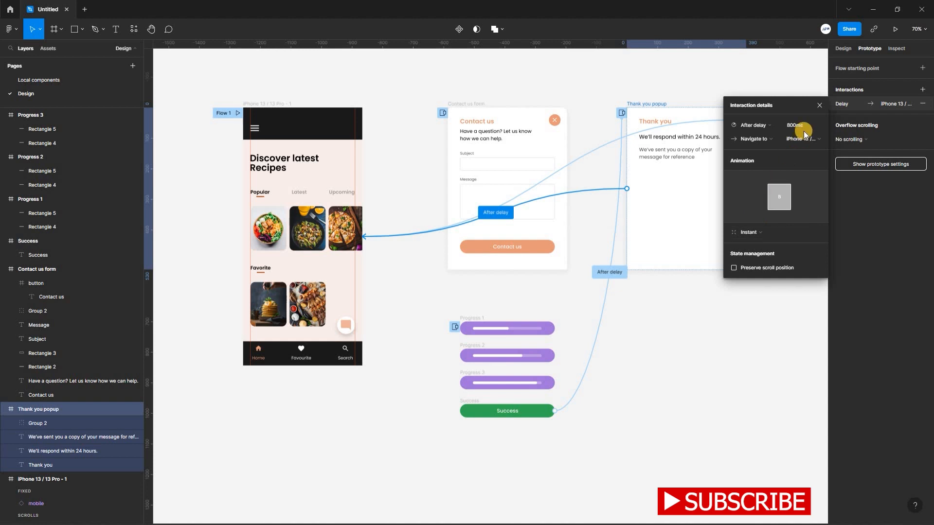
{"action": "left_click", "coordinate": [777, 235]}
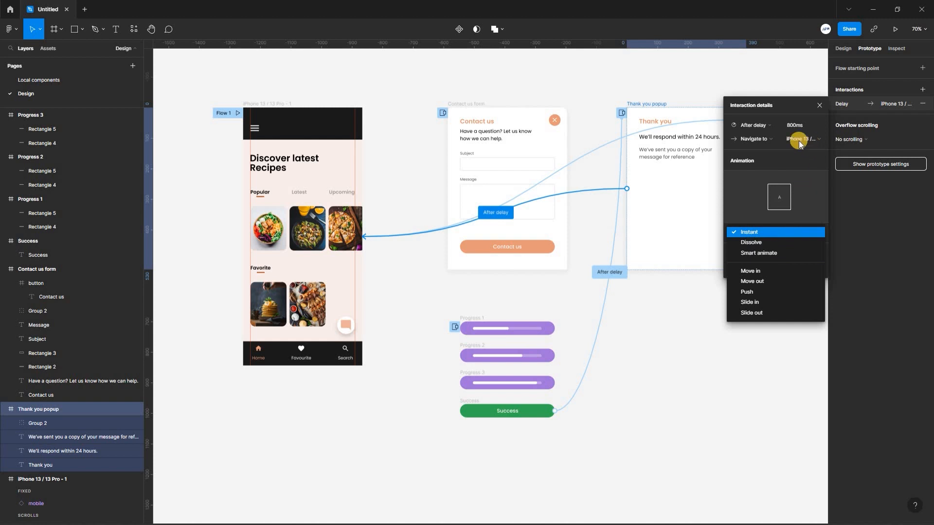
{"action": "left_click", "coordinate": [799, 145]}
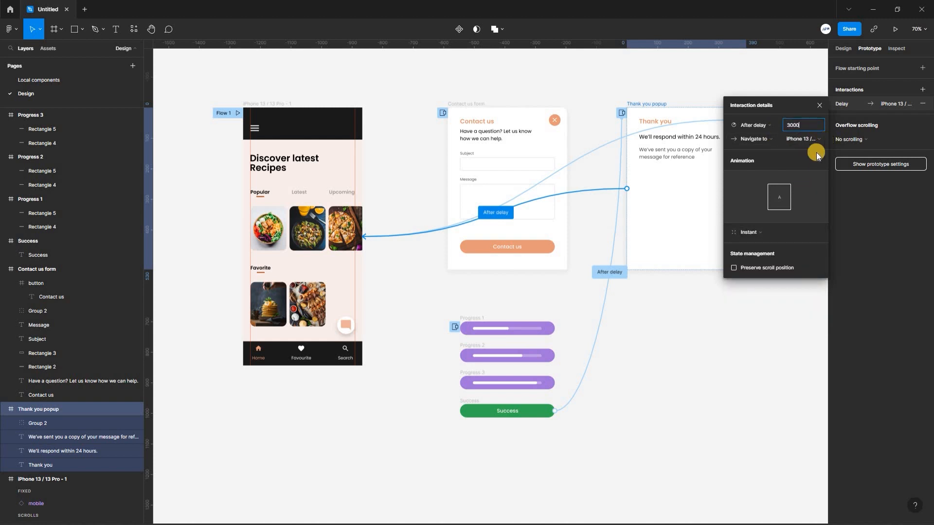
Preview Flow 1 and test the Contact us form by opening it, closing it, reopening it and submitting it
{"action": "key", "text": "Escape"}
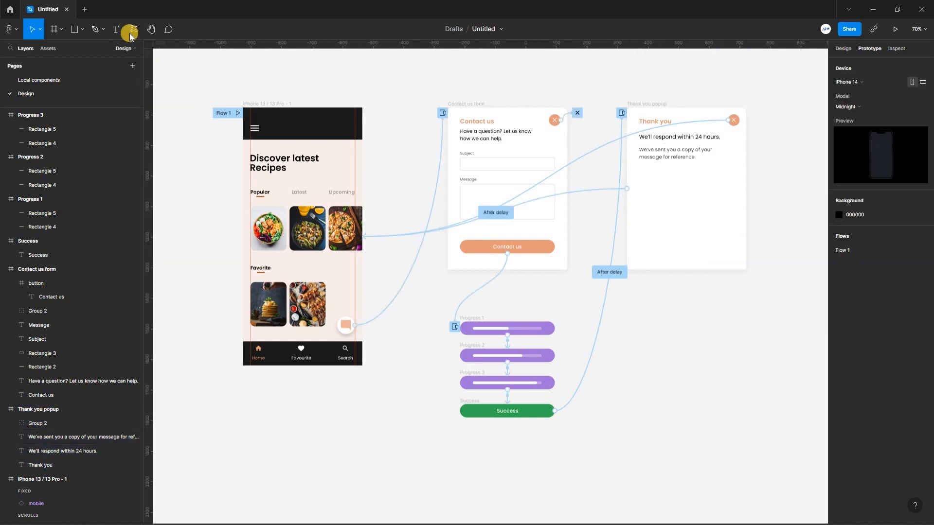
{"action": "left_click", "coordinate": [237, 113]}
{"action": "left_click", "coordinate": [528, 398]}
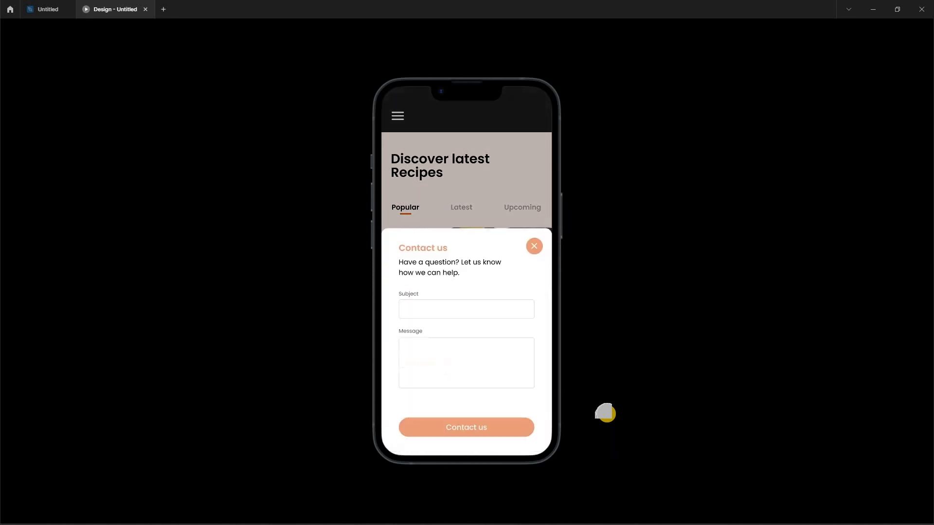
{"action": "left_click", "coordinate": [532, 240]}
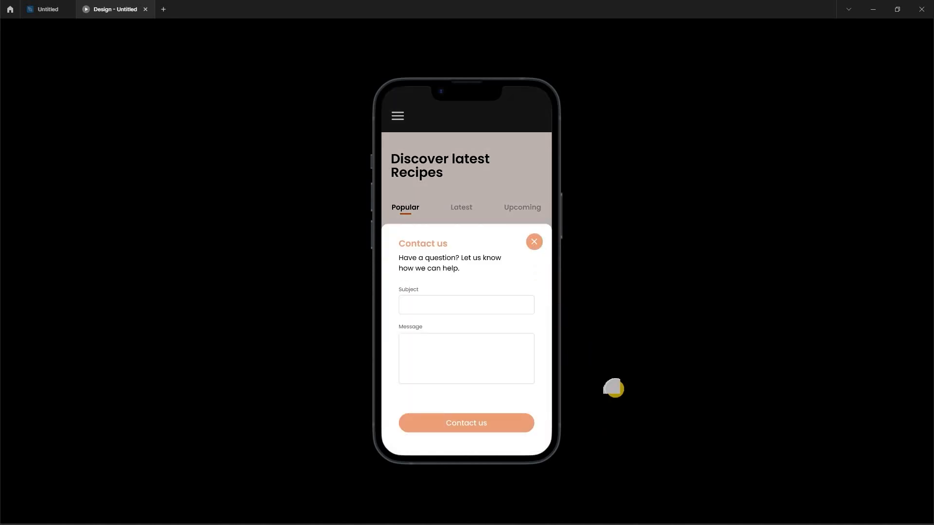
{"action": "left_click", "coordinate": [528, 398]}
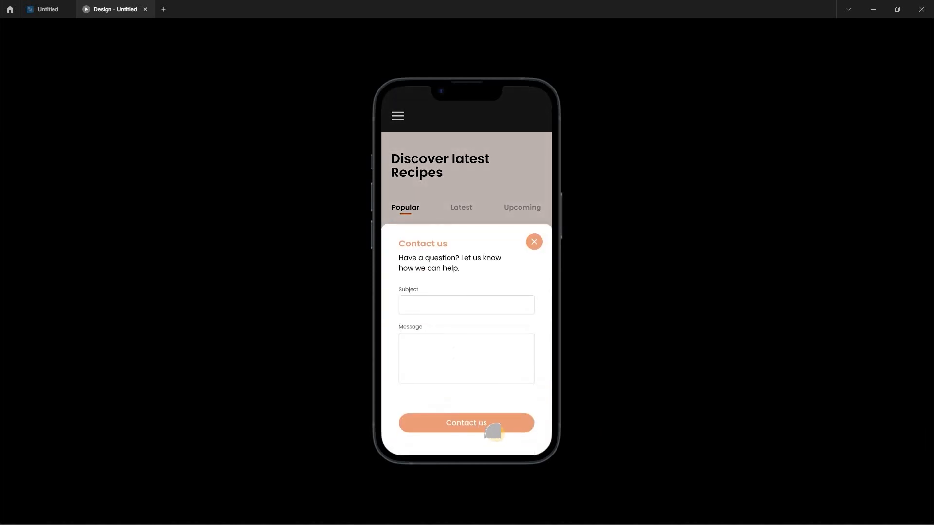
{"action": "left_click", "coordinate": [521, 423]}
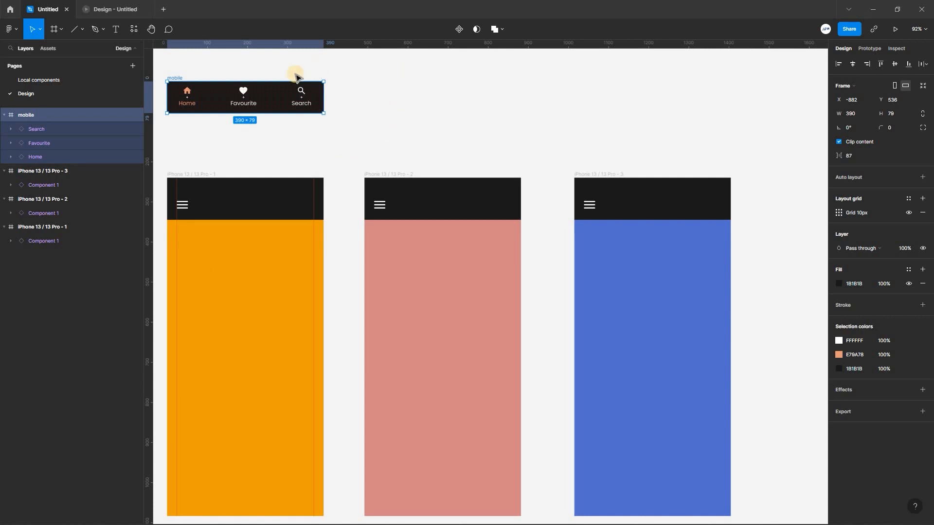
Turn the mobile bottom navigation frame into a component
{"action": "left_click", "coordinate": [272, 95]}
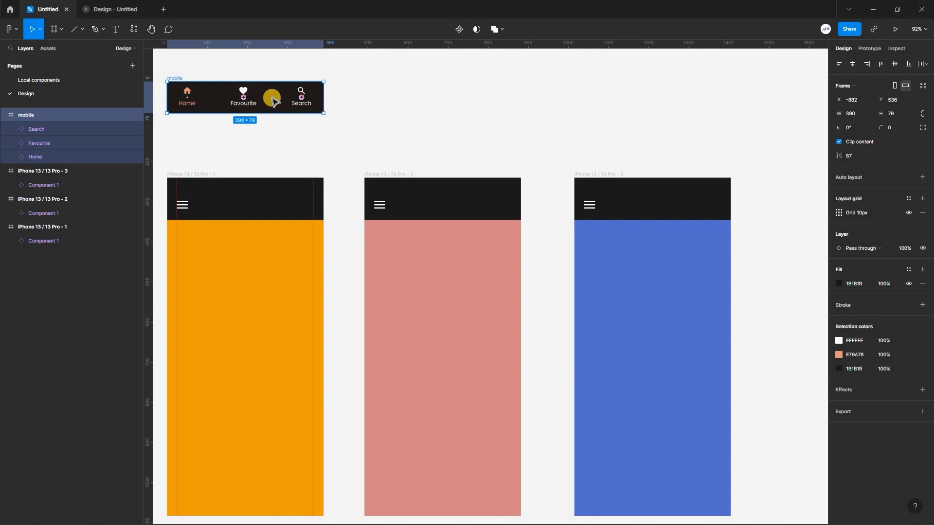
{"action": "double_click", "coordinate": [271, 97]}
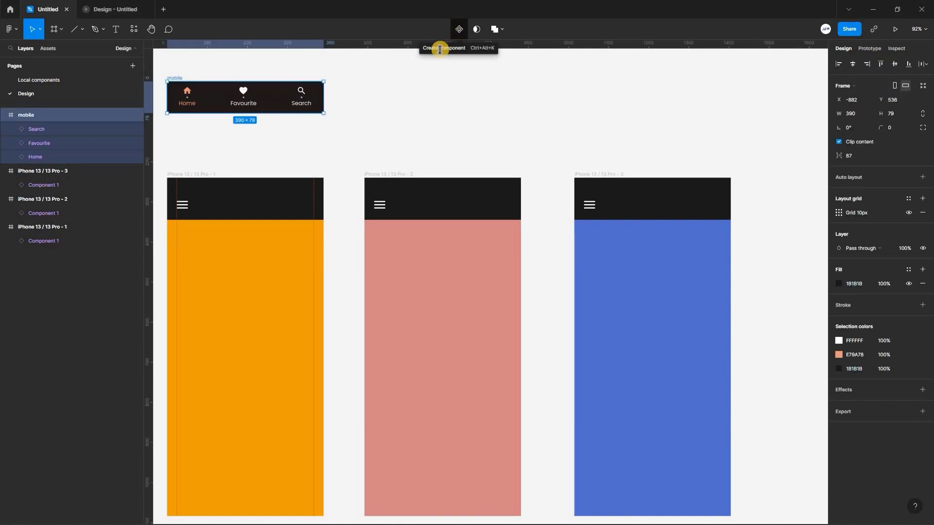
{"action": "right_click", "coordinate": [271, 91]}
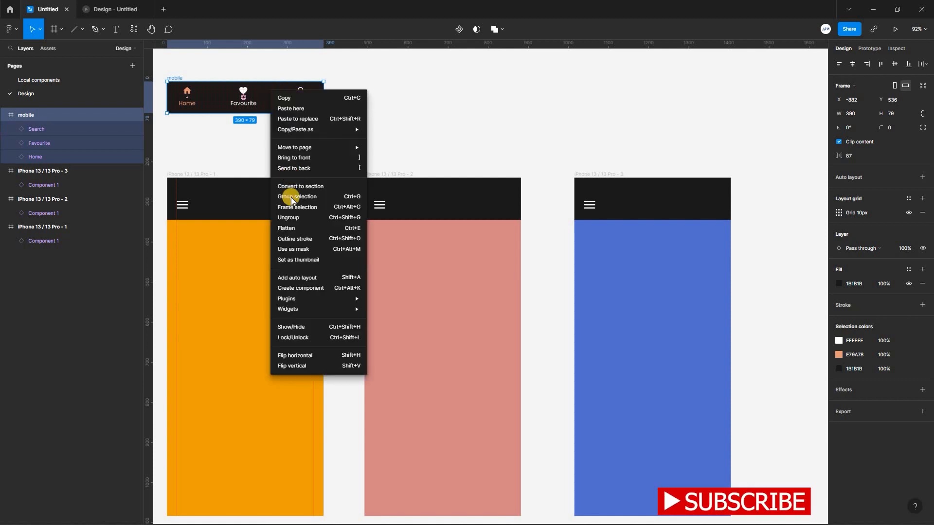
{"action": "left_click", "coordinate": [310, 288]}
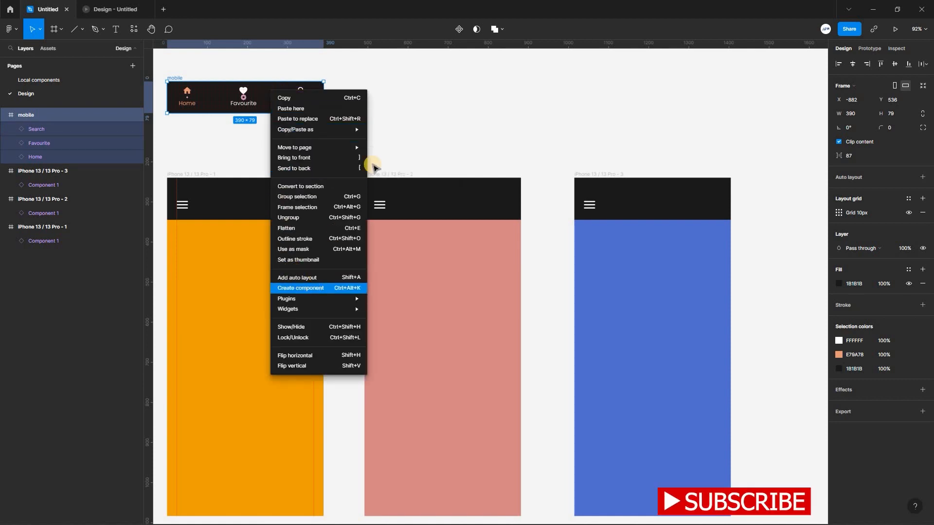
Copy the mobile component and place an instance along the bottom edge of each of the three iPhone frames
{"action": "scroll", "coordinate": [206, 73], "scroll_direction": "down", "scroll_amount": 1}
{"action": "right_click", "coordinate": [271, 84]}
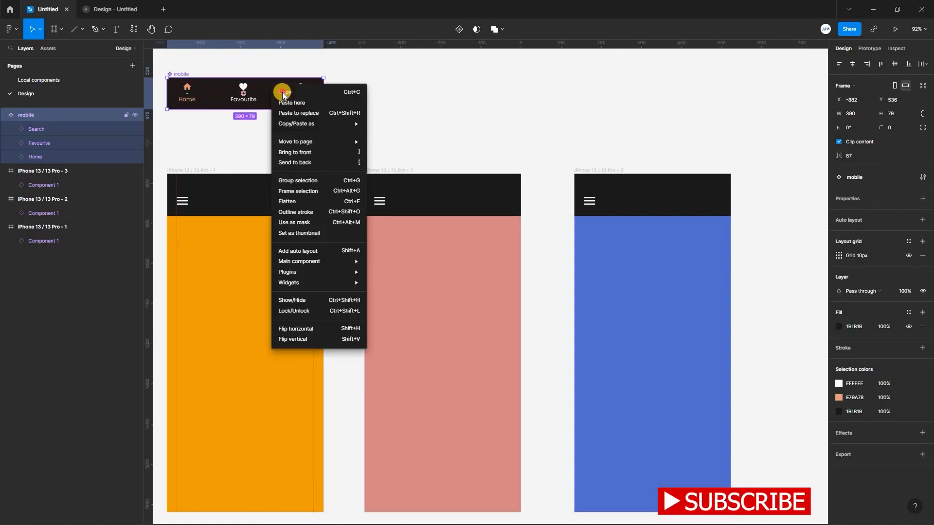
{"action": "left_click", "coordinate": [404, 93]}
{"action": "left_click", "coordinate": [417, 102]}
{"action": "right_click", "coordinate": [400, 88]}
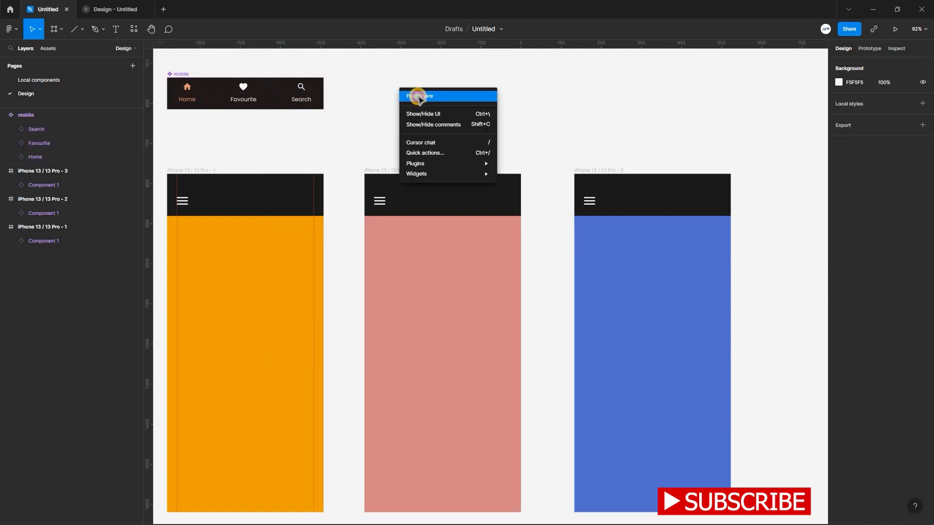
{"action": "left_click", "coordinate": [447, 97]}
{"action": "left_click_drag", "start_coordinate": [443, 88], "coordinate": [424, 85]}
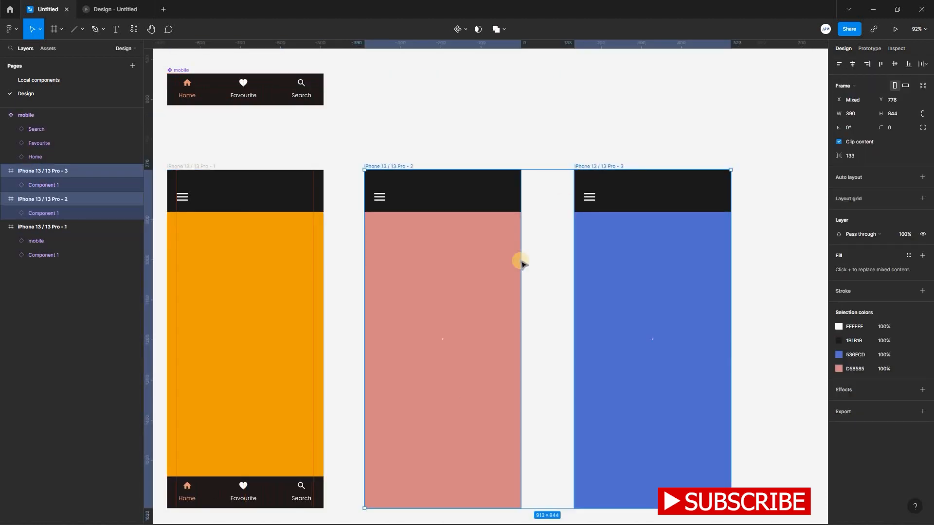
{"action": "key", "text": "ctrl+v"}
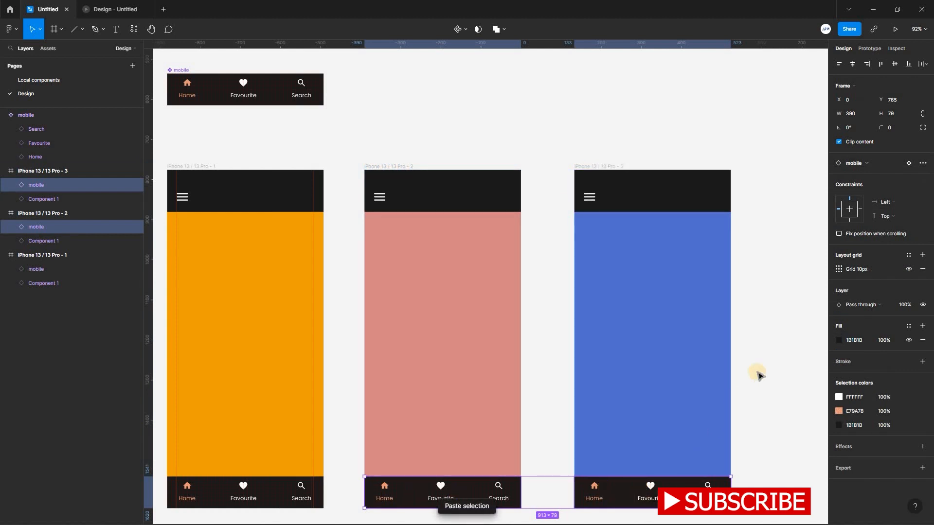
{"action": "left_click", "coordinate": [284, 140]}
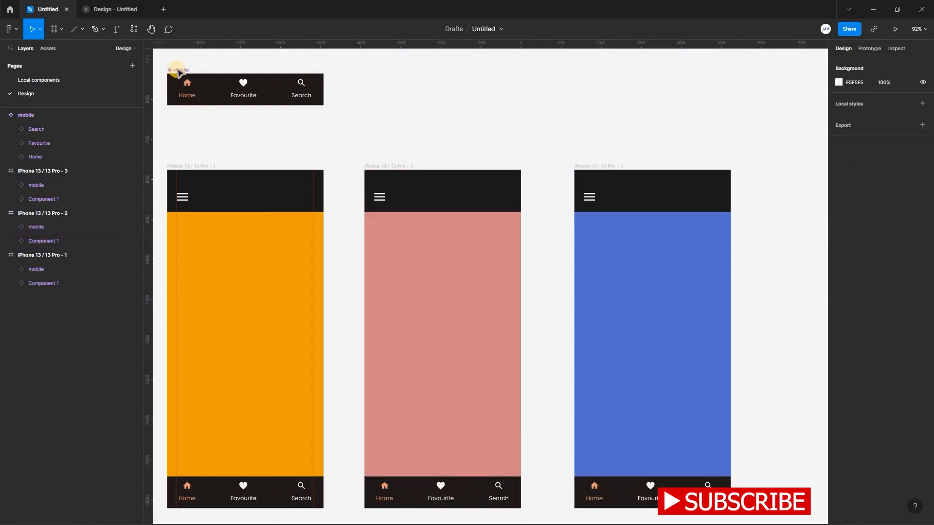
In the iPhone 13 / 13 Pro - 2 frame's navigation bar, set Favourite to Active and Home to Not active
{"action": "left_click", "coordinate": [178, 72]}
{"action": "left_click", "coordinate": [870, 49]}
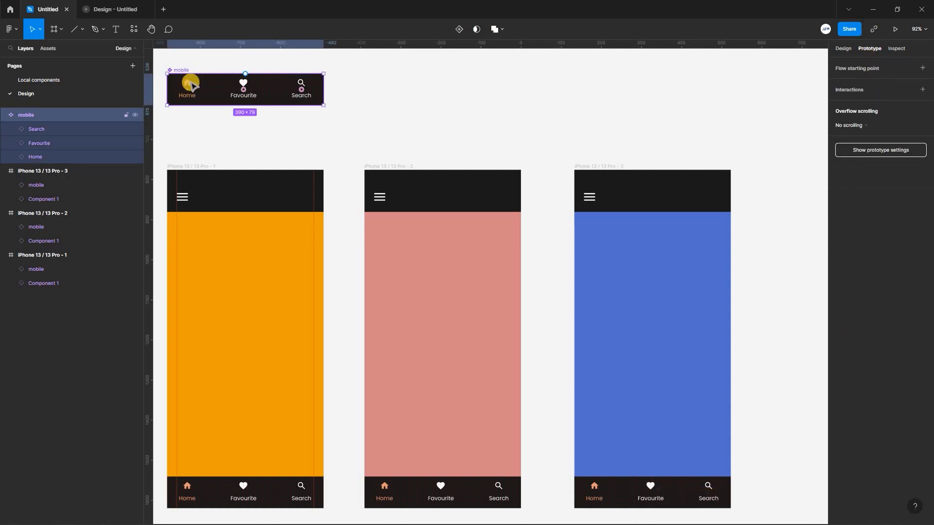
{"action": "double_click", "coordinate": [441, 492]}
{"action": "left_click", "coordinate": [843, 48]}
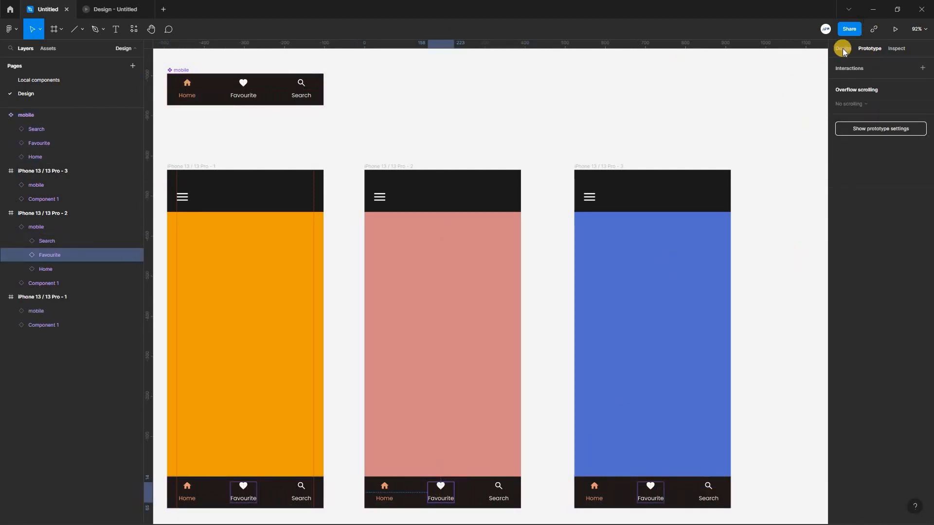
{"action": "left_click", "coordinate": [898, 163]}
{"action": "left_click", "coordinate": [899, 153]}
{"action": "double_click", "coordinate": [384, 493]}
{"action": "left_click", "coordinate": [897, 162]}
{"action": "left_click", "coordinate": [900, 173]}
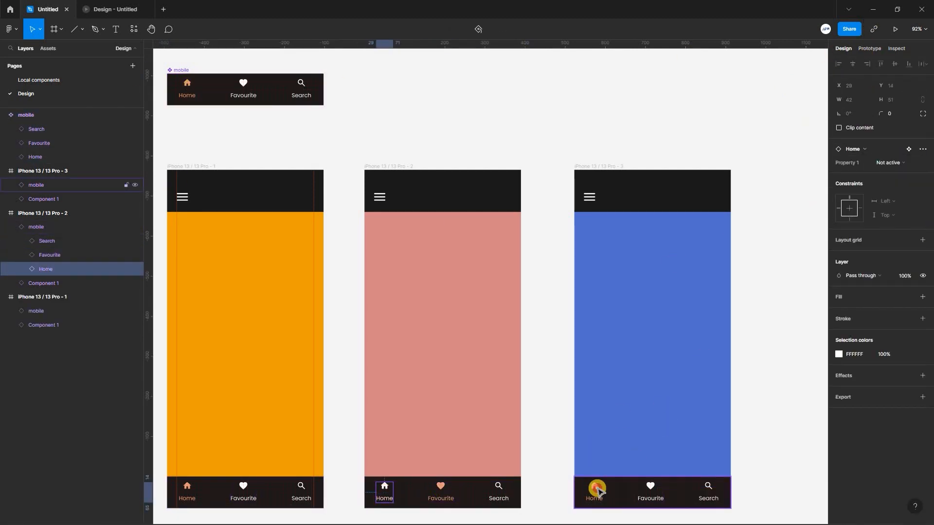
In the iPhone 13 / 13 Pro - 3 frame's navigation bar, set Home to Not active and Search to Active
{"action": "double_click", "coordinate": [594, 492]}
{"action": "left_click", "coordinate": [897, 163]}
{"action": "left_click", "coordinate": [900, 176]}
{"action": "left_click", "coordinate": [709, 489]}
{"action": "left_click", "coordinate": [899, 163]}
{"action": "left_click", "coordinate": [901, 152]}
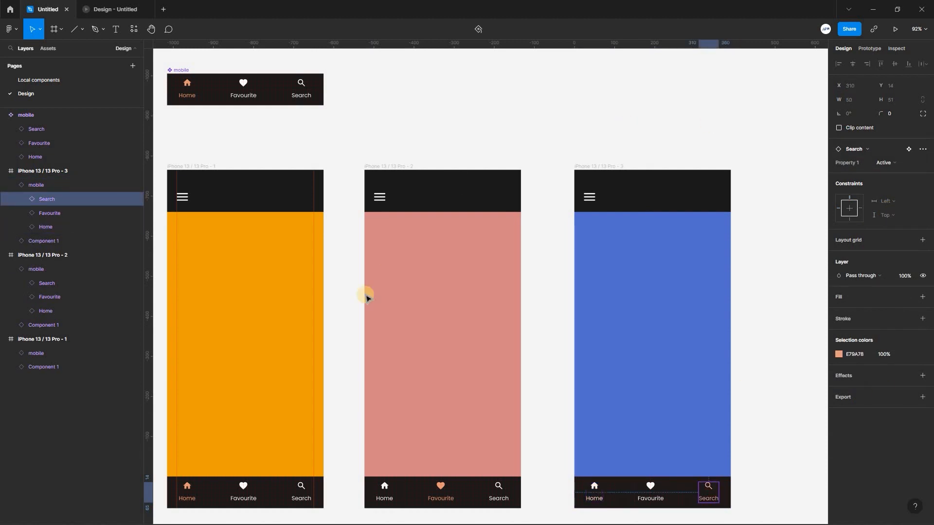
{"action": "left_click", "coordinate": [349, 292]}
Link the main mobile component's Home item to the iPhone 13 / 13 Pro - 1 frame with an on-tap Navigate to interaction
{"action": "left_click", "coordinate": [869, 48]}
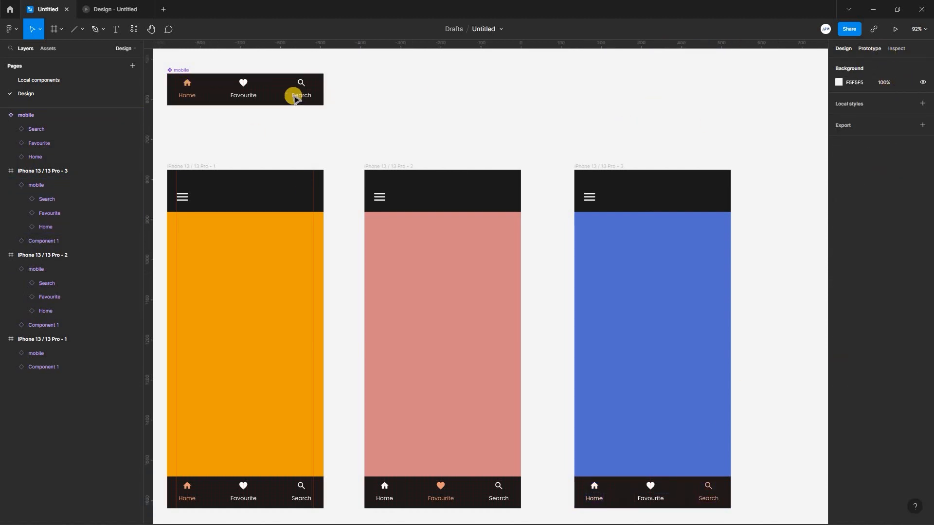
{"action": "left_click", "coordinate": [191, 86]}
{"action": "left_click", "coordinate": [190, 85]}
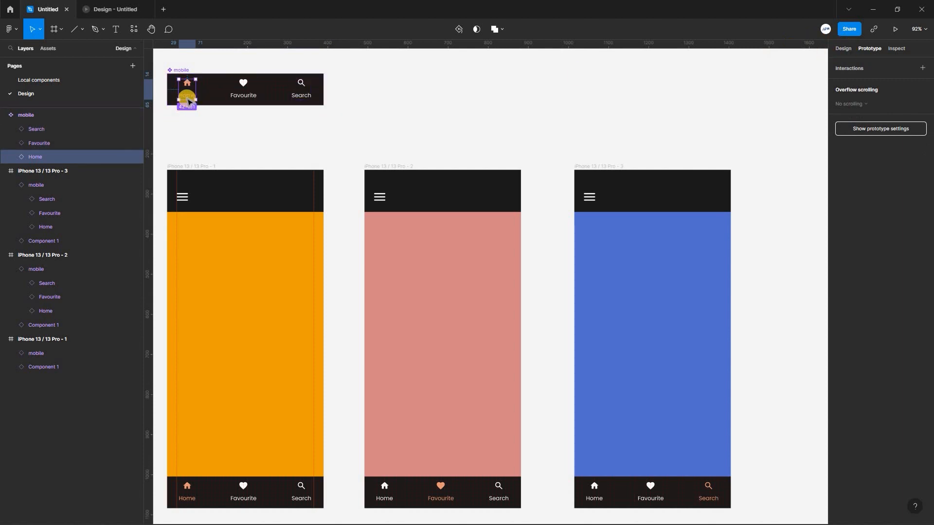
{"action": "left_click_drag", "start_coordinate": [188, 100], "coordinate": [221, 204]}
Link the main component's Favourite item to the iPhone 13 / 13 Pro - 2 frame and its Search item to iPhone 13 / 13 Pro - 3
{"action": "left_click", "coordinate": [246, 87]}
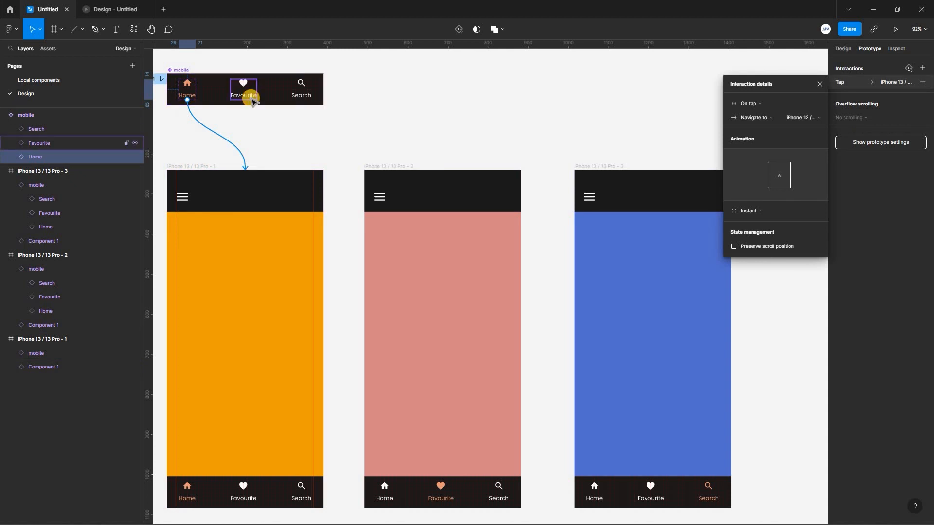
{"action": "left_click_drag", "start_coordinate": [256, 89], "coordinate": [418, 206]}
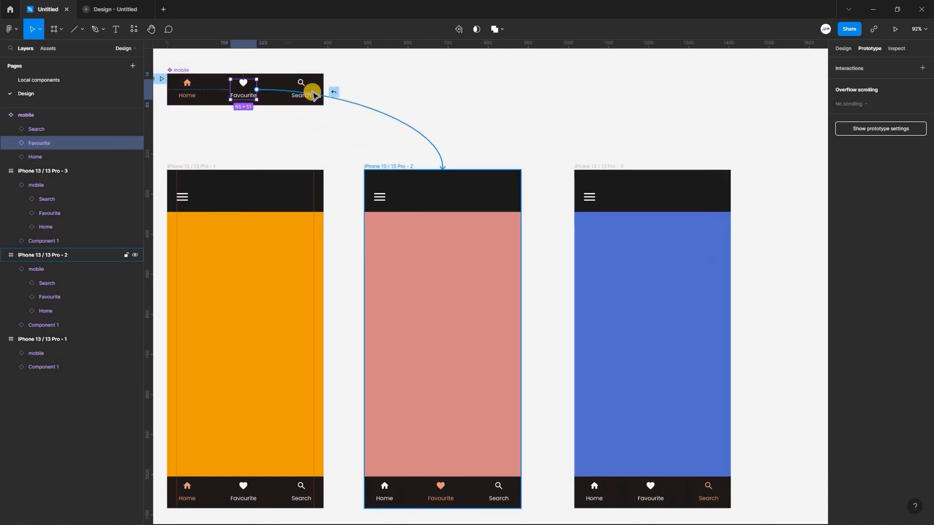
{"action": "left_click", "coordinate": [302, 88]}
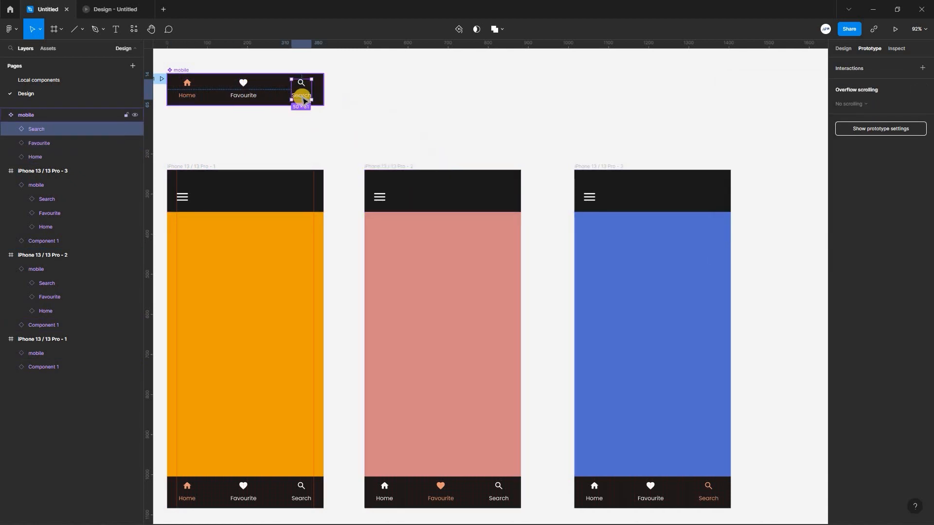
{"action": "left_click_drag", "start_coordinate": [312, 90], "coordinate": [624, 194]}
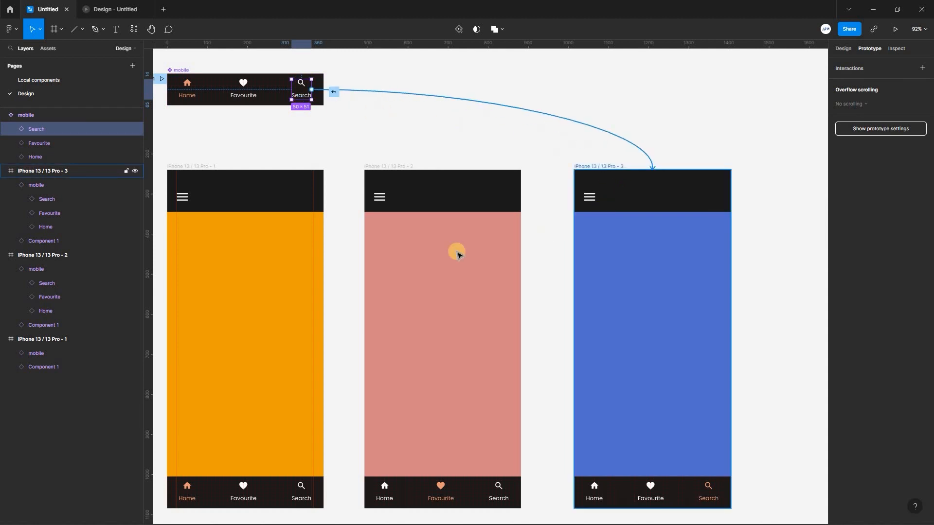
{"action": "left_click", "coordinate": [528, 205]}
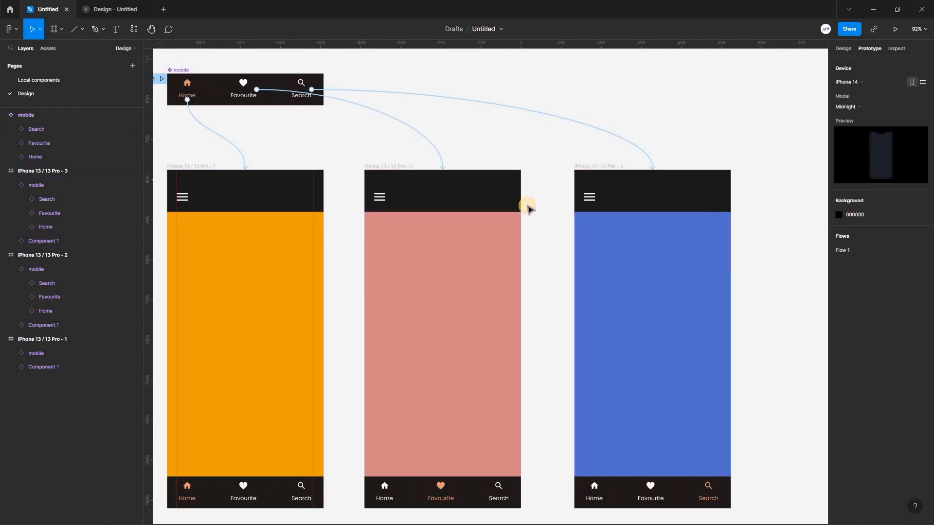
Select the contents of all three iPhone frames to examine the prototype connections inherited by their navigation bars
{"action": "scroll", "coordinate": [528, 205], "scroll_direction": "down", "scroll_amount": 2}
{"action": "left_click_drag", "start_coordinate": [731, 202], "coordinate": [176, 505]}
{"action": "left_click_drag", "start_coordinate": [363, 327], "coordinate": [384, 352]}
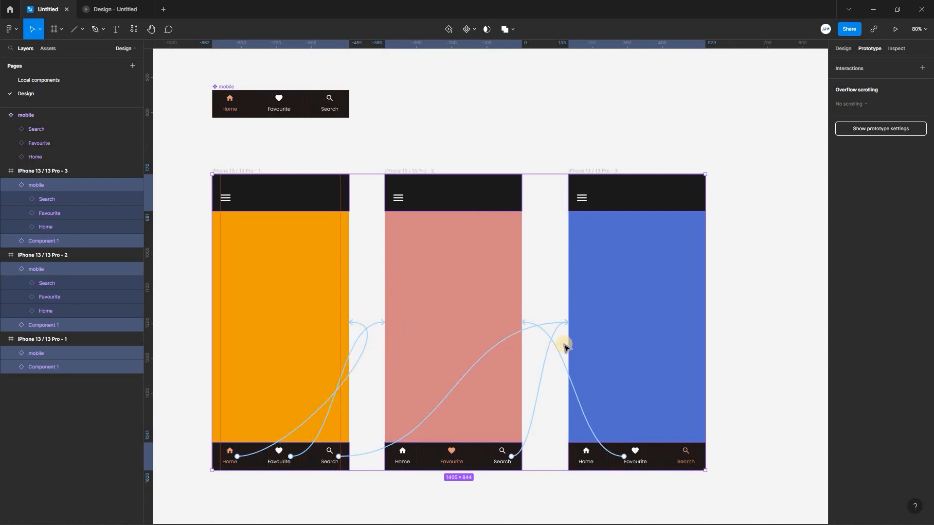